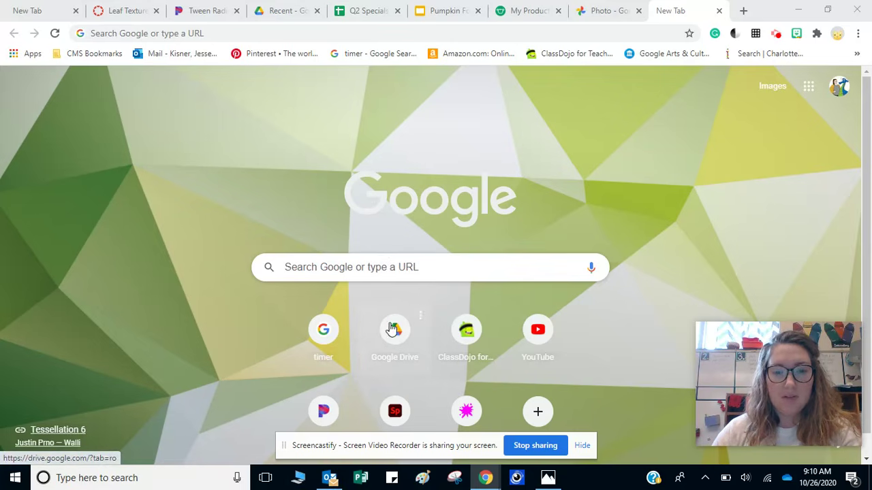
# Open Google Drive and create a new Google Drawings file
pyautogui.click(809, 90)
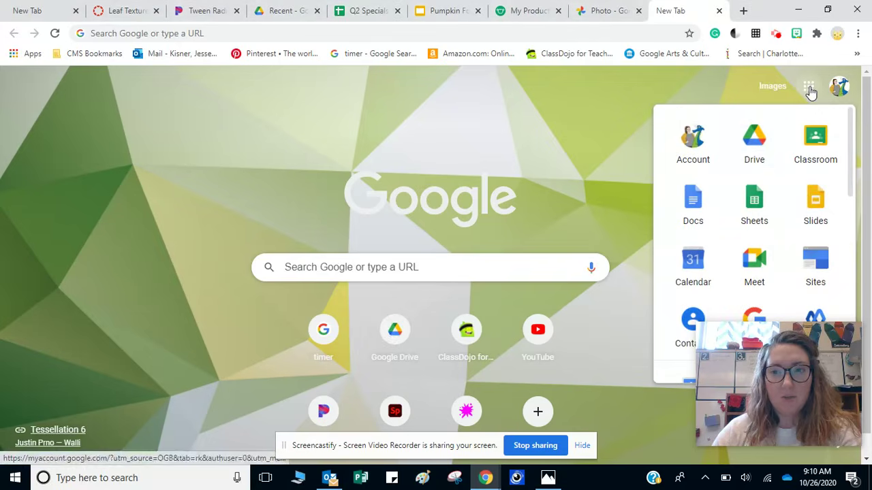
pyautogui.click(754, 152)
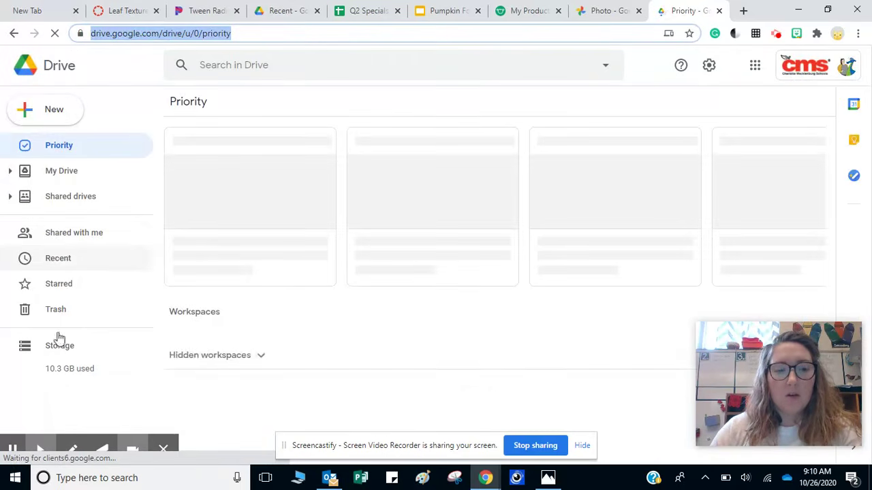
pyautogui.click(72, 451)
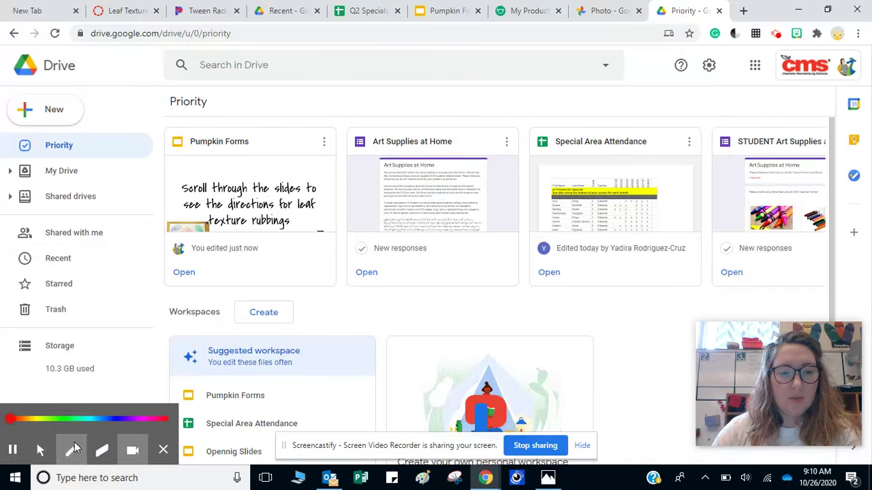
pyautogui.click(39, 451)
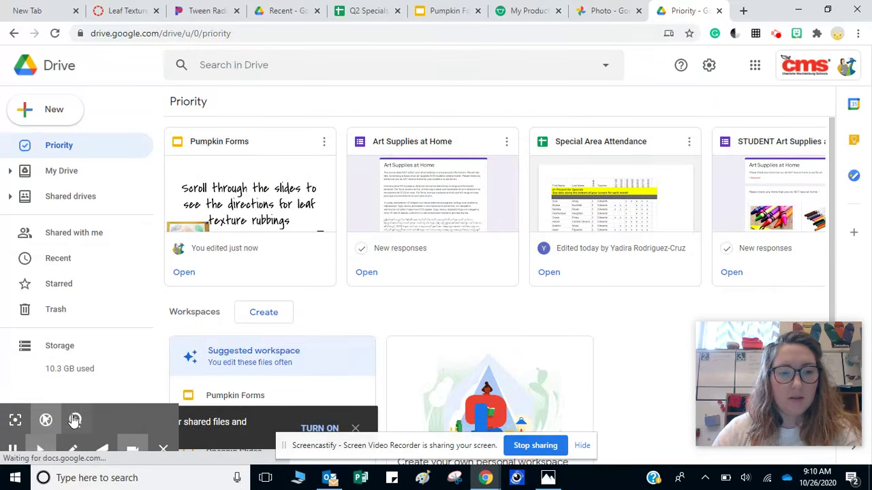
pyautogui.click(56, 114)
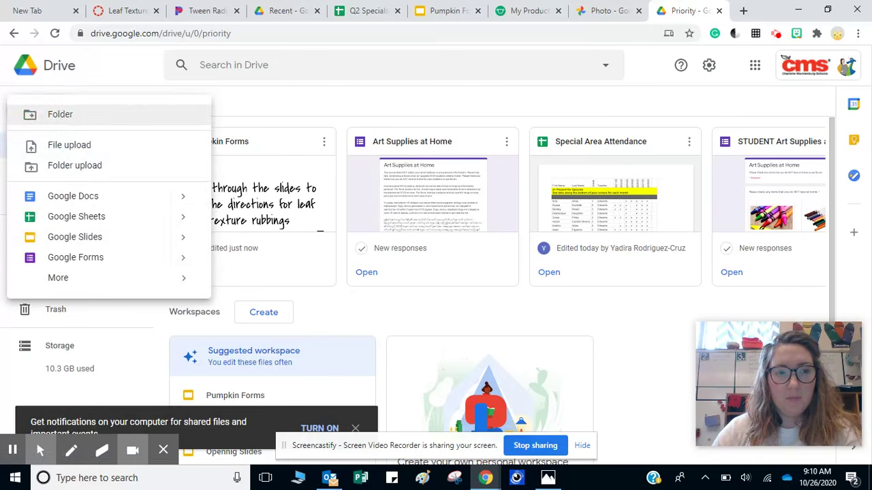
pyautogui.moveTo(78, 286)
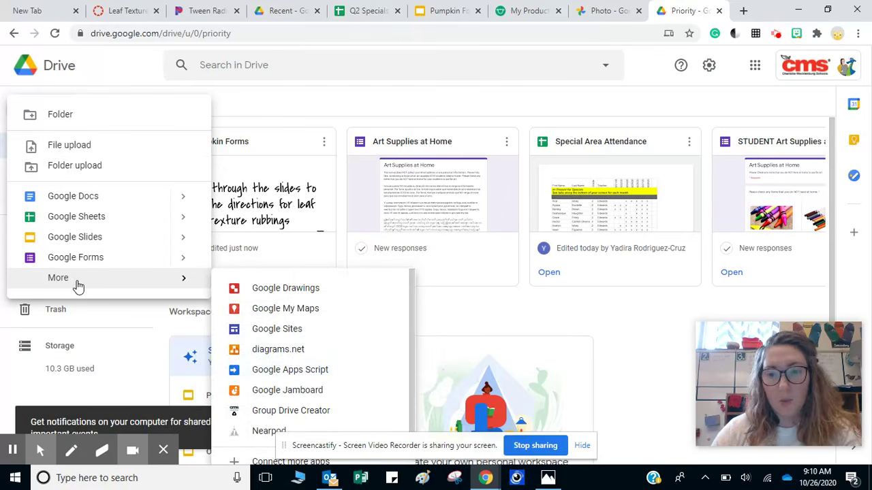
pyautogui.click(282, 296)
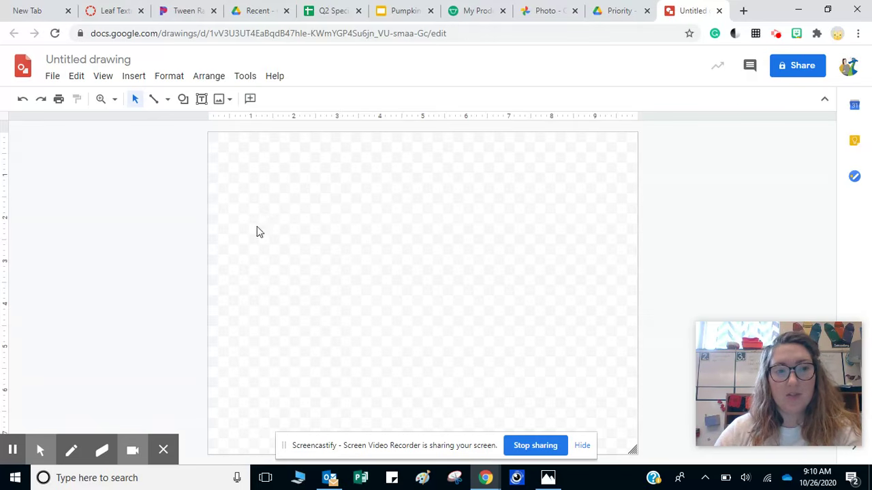
# Rename the untitled drawing to "Pumpkin Drawing"
pyautogui.click(40, 450)
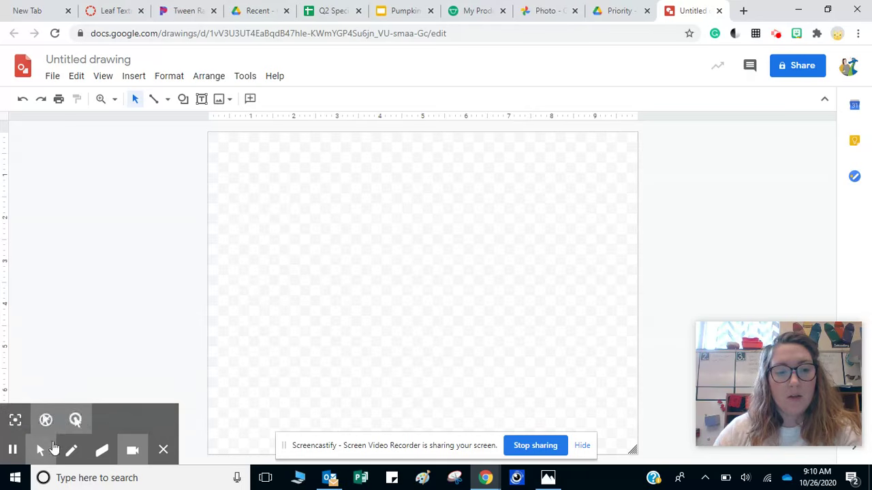
pyautogui.click(15, 422)
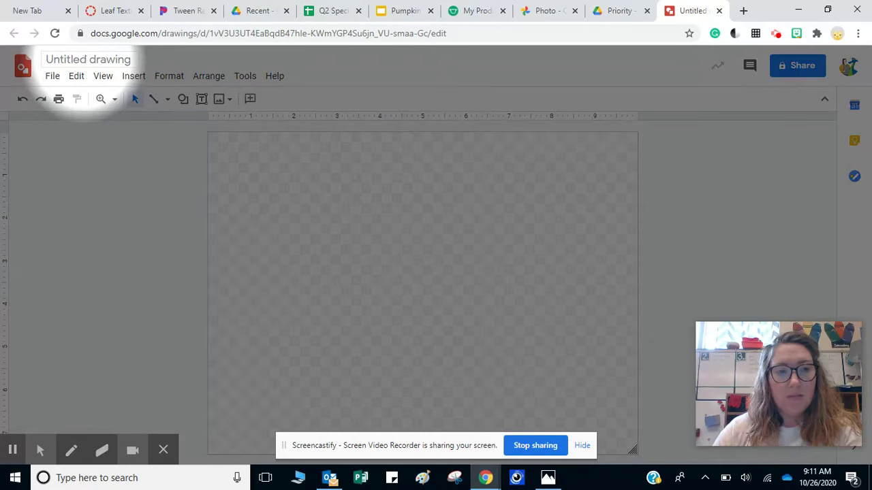
pyautogui.click(85, 59)
pyautogui.write('Pumpkin')
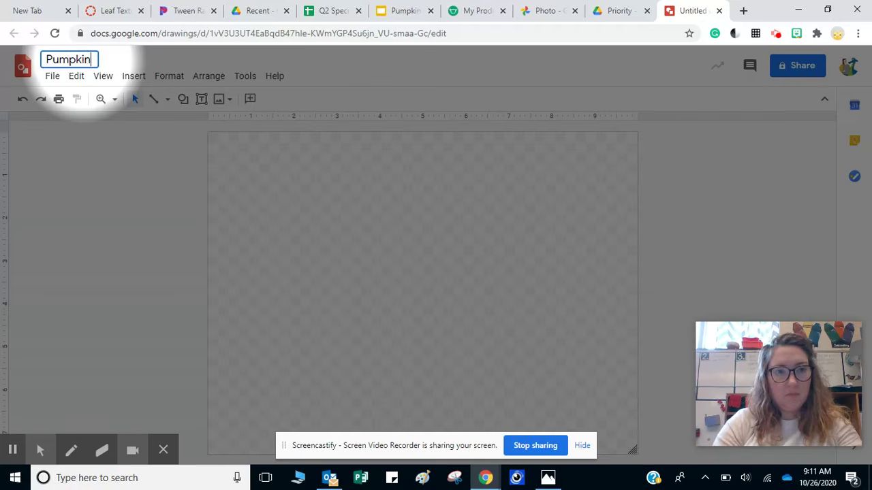
pyautogui.write(' Drawing')
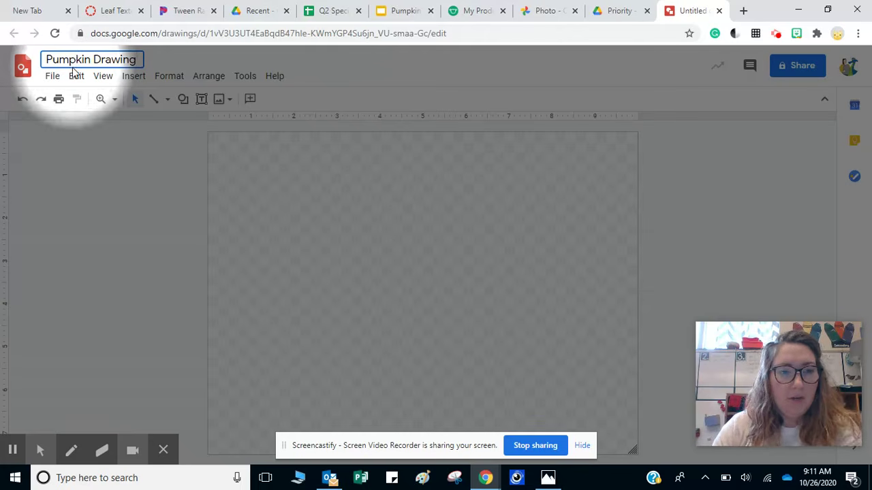
pyautogui.click(320, 244)
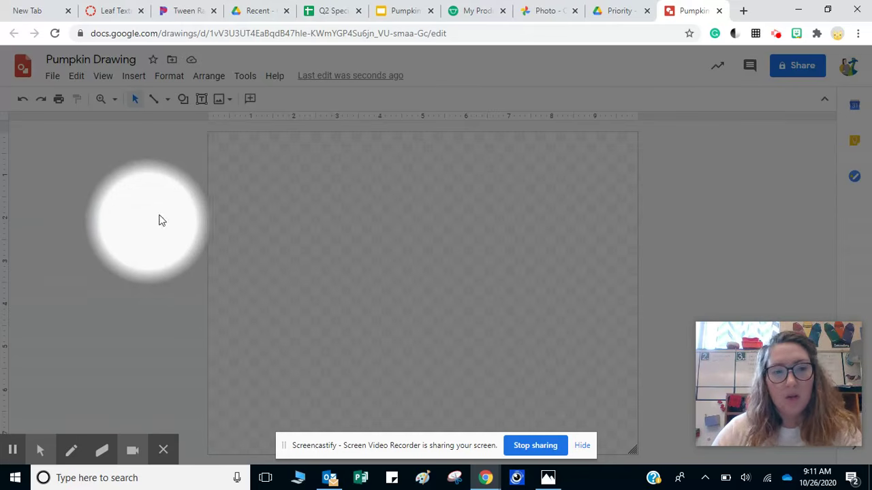
# Draw an upright oval about 3 inches wide and 4 inches tall, and move it to the middle of the canvas
pyautogui.click(182, 101)
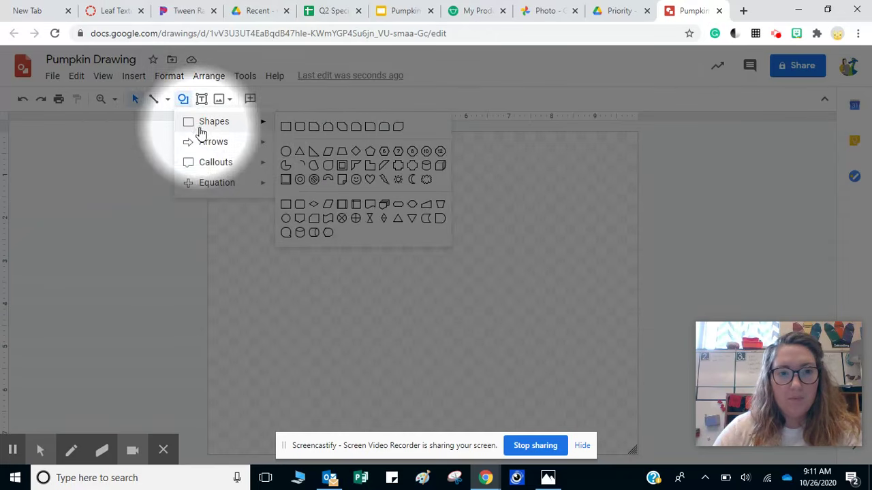
pyautogui.moveTo(244, 126)
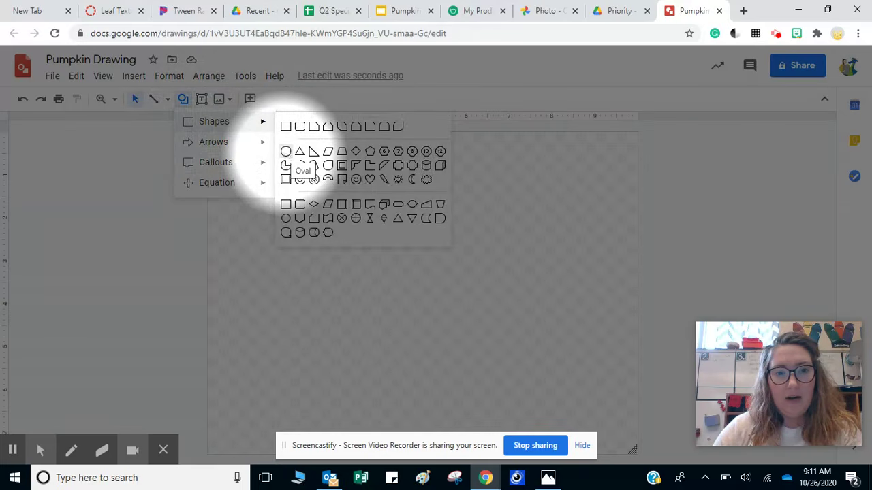
pyautogui.click(286, 153)
pyautogui.moveTo(436, 220); pyautogui.dragTo(312, 395)
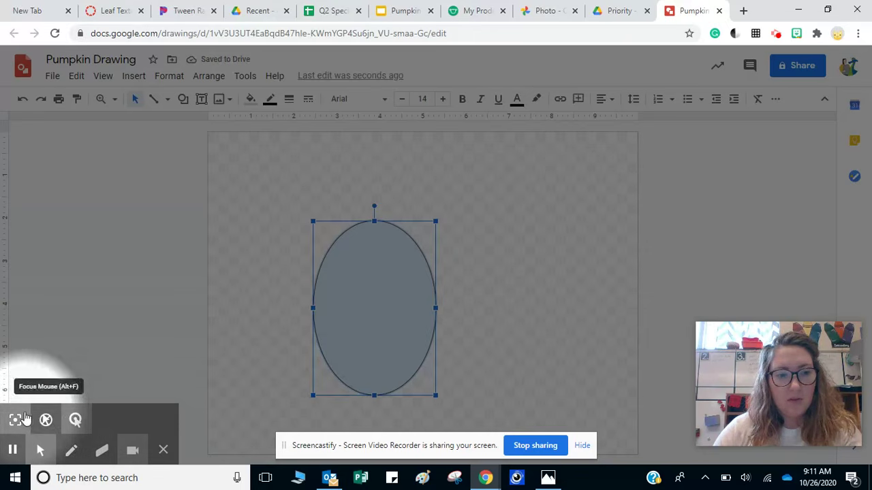
pyautogui.click(46, 421)
pyautogui.moveTo(374, 302); pyautogui.dragTo(413, 294)
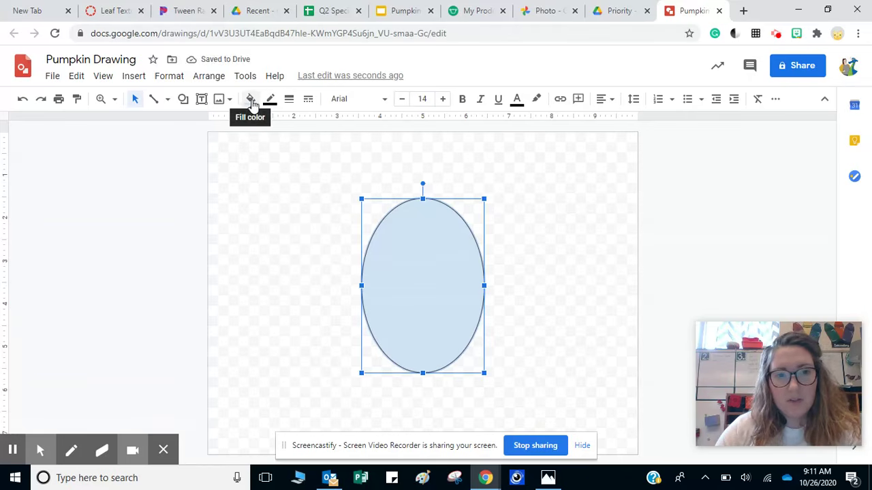
# Start a custom gradient fill for the oval and set the gradient type to Radial
pyautogui.click(251, 102)
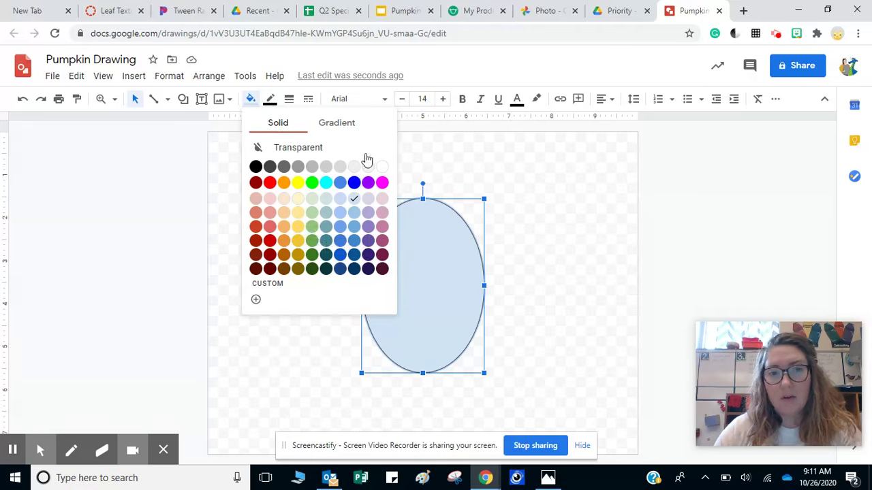
pyautogui.click(346, 129)
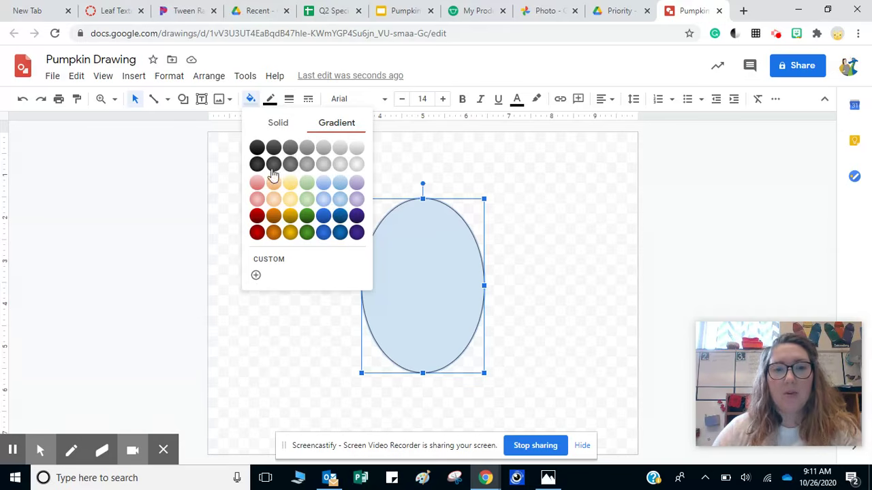
pyautogui.click(256, 277)
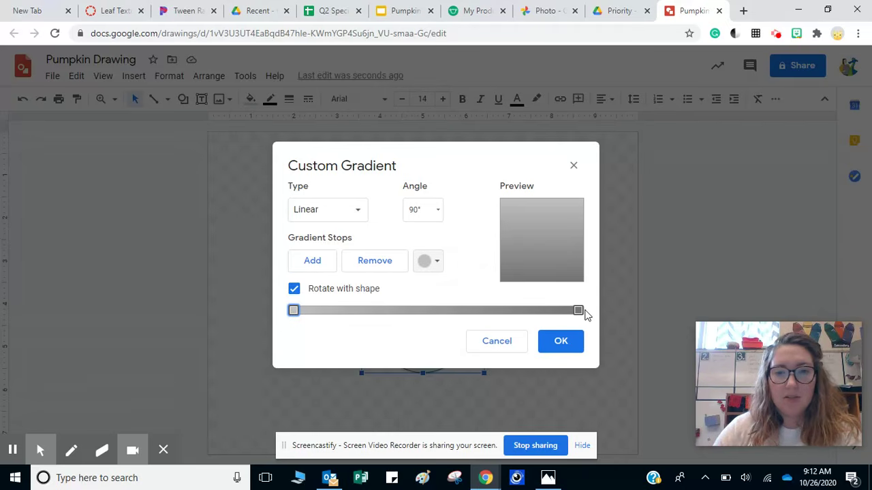
pyautogui.click(294, 311)
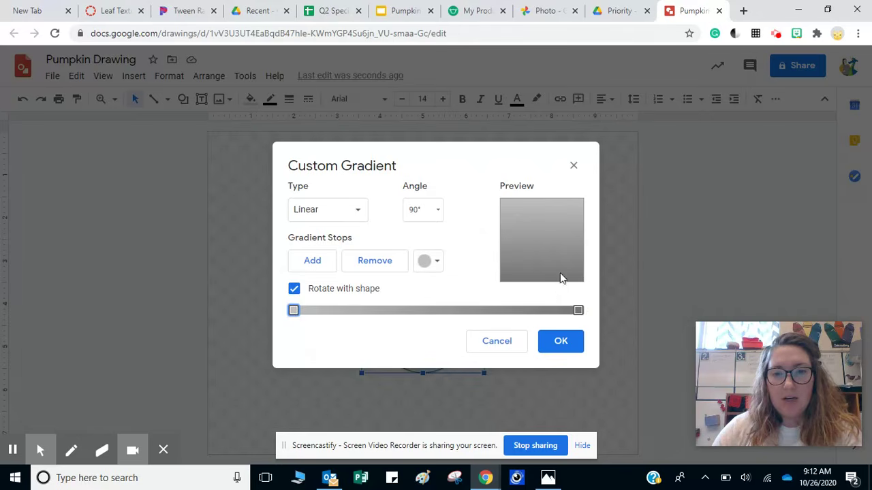
pyautogui.click(354, 211)
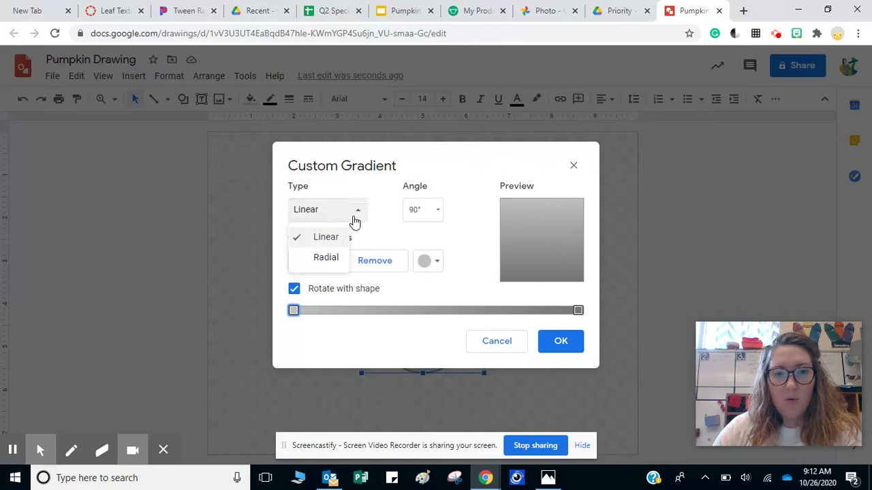
pyautogui.click(319, 255)
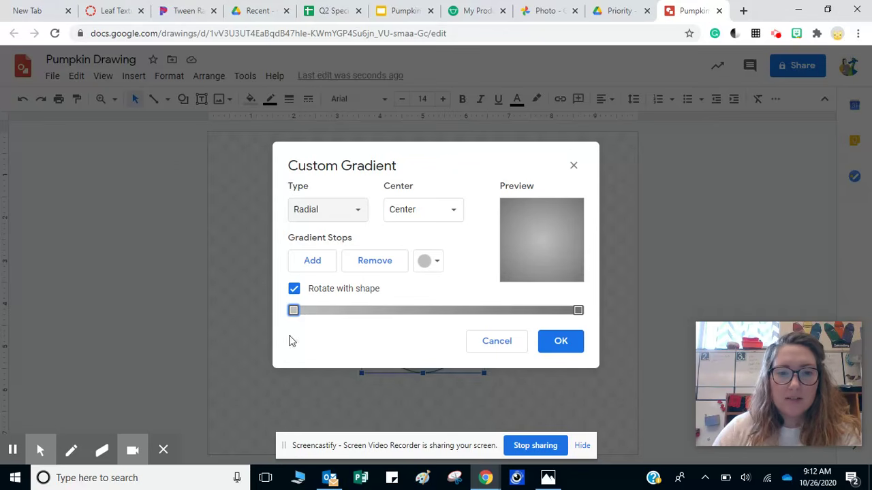
# Set the first gradient stop to orange and the last gradient stop to dark orange
pyautogui.click(295, 312)
pyautogui.click(431, 263)
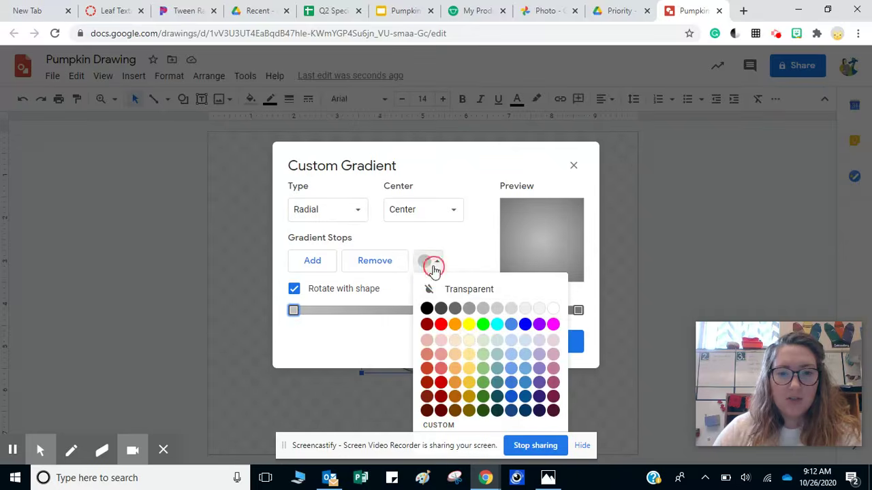
pyautogui.click(455, 324)
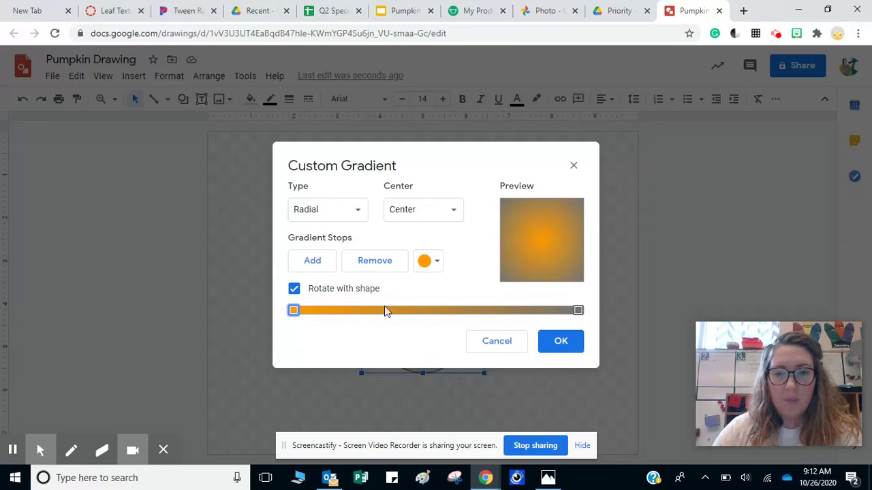
pyautogui.click(578, 311)
pyautogui.click(436, 262)
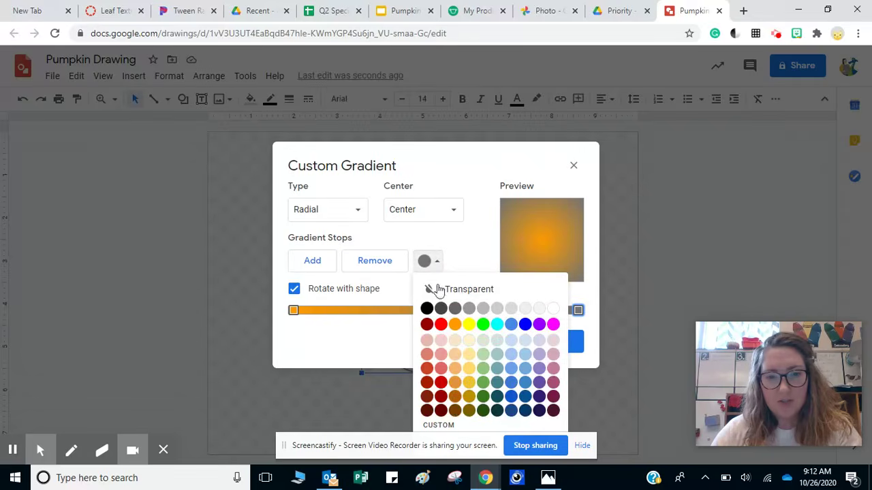
pyautogui.click(454, 396)
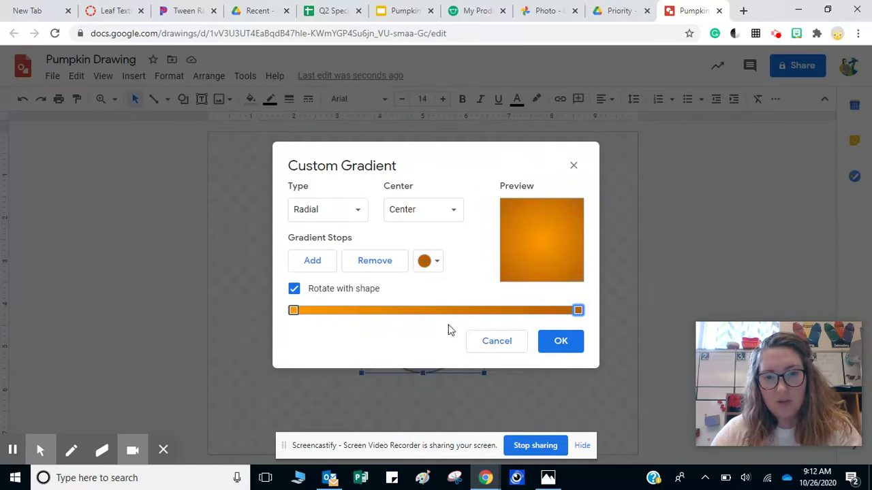
# Try dark brown, dark green and dark red on the last gradient stop before returning it to dark orange
pyautogui.click(436, 269)
pyautogui.click(453, 414)
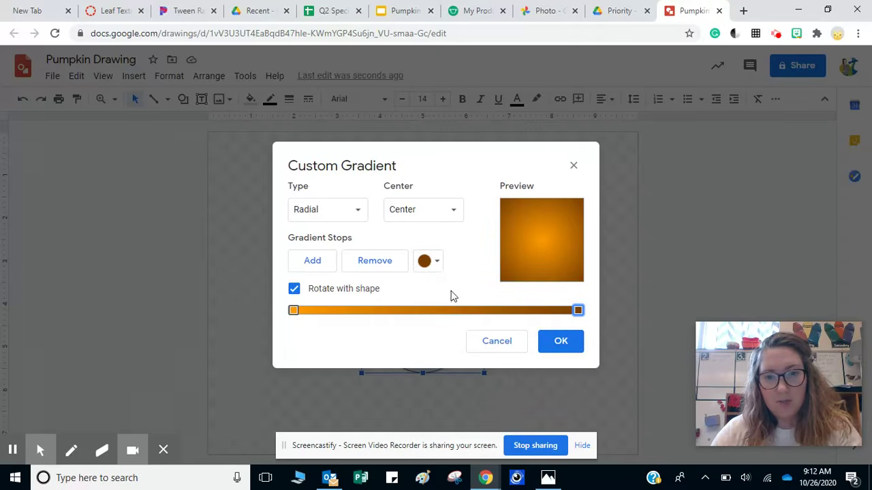
pyautogui.click(431, 269)
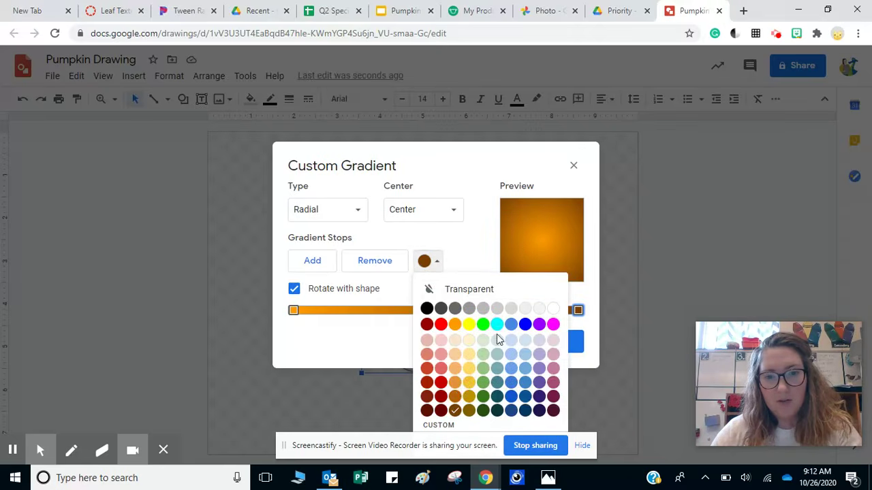
pyautogui.click(485, 398)
pyautogui.click(432, 267)
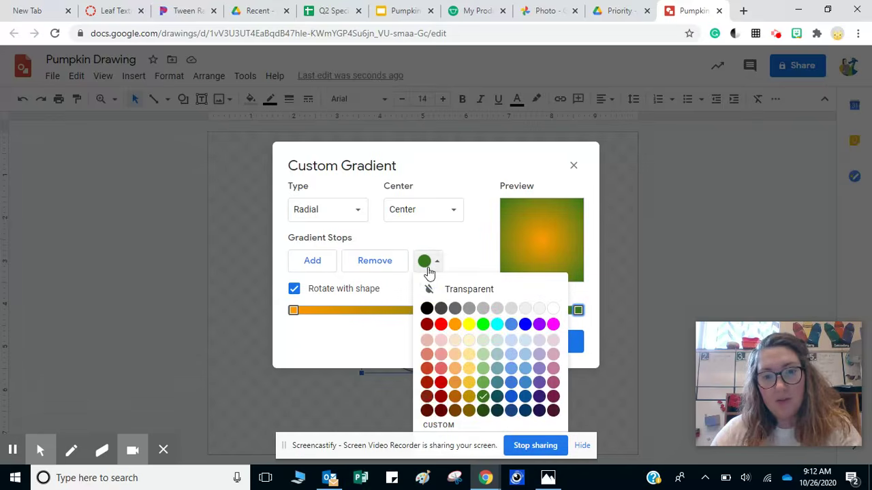
pyautogui.click(439, 399)
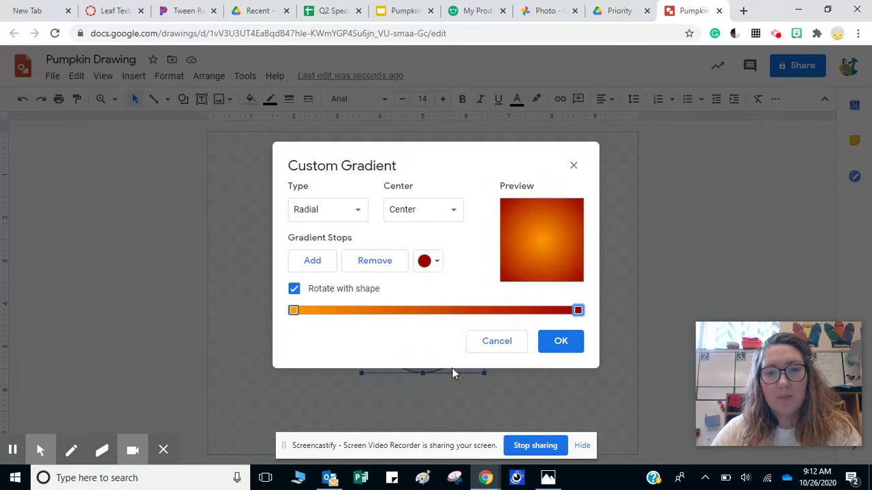
pyautogui.click(431, 265)
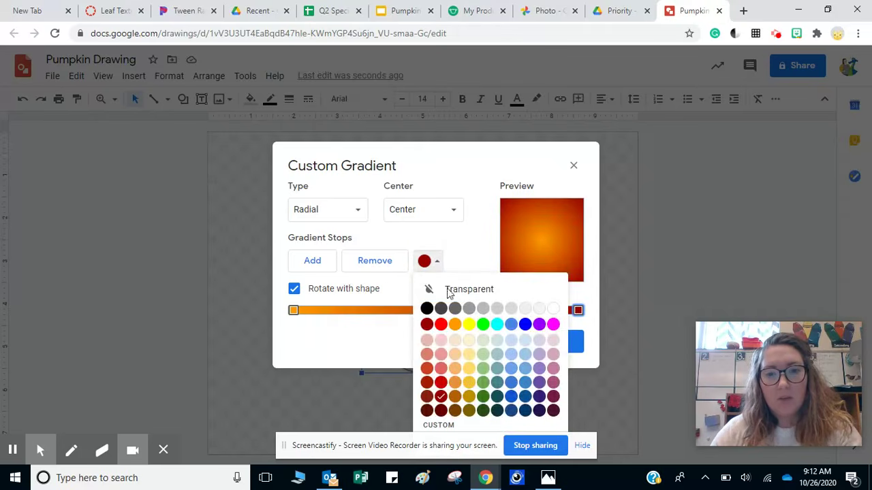
pyautogui.click(459, 397)
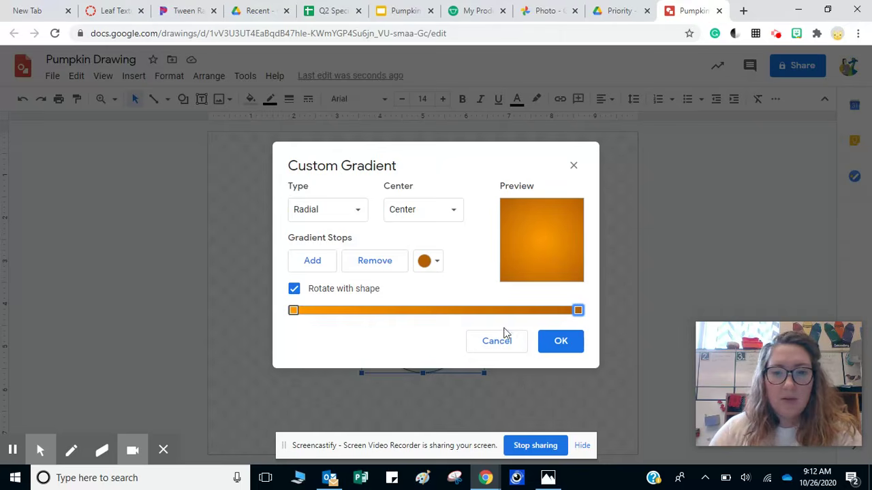
# Apply the custom radial gradient to the oval and select the oval on the canvas
pyautogui.click(561, 341)
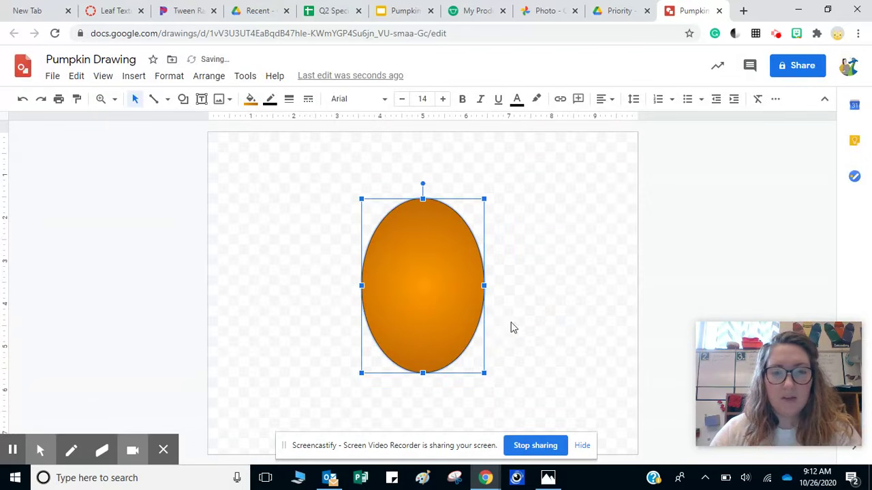
pyautogui.click(512, 328)
pyautogui.click(415, 324)
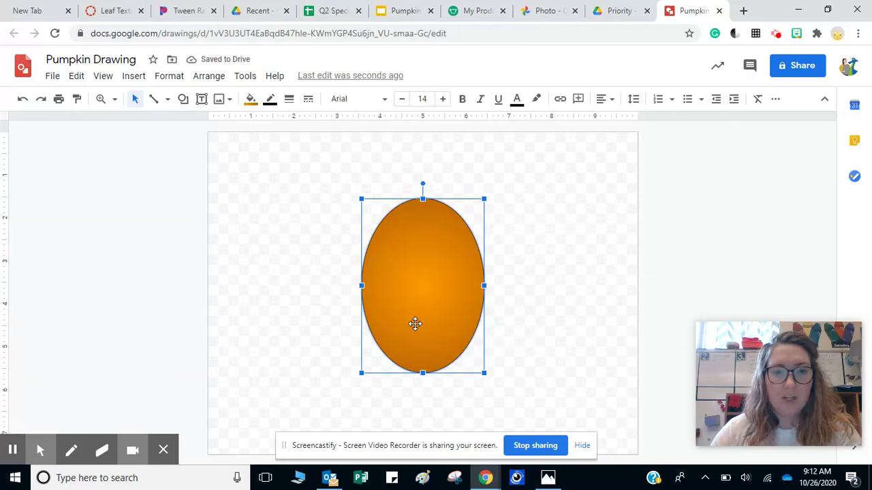
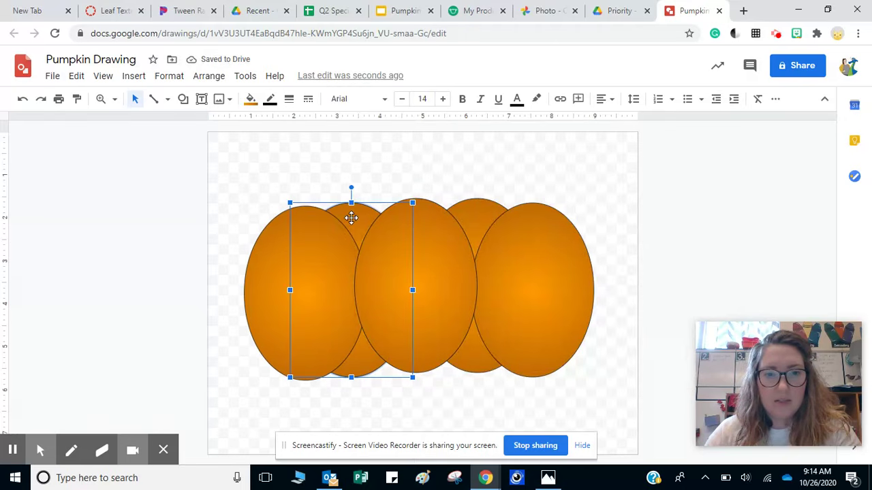
# Send the leftmost oval of the pumpkin to the back of the stacking order
pyautogui.rightClick(352, 217)
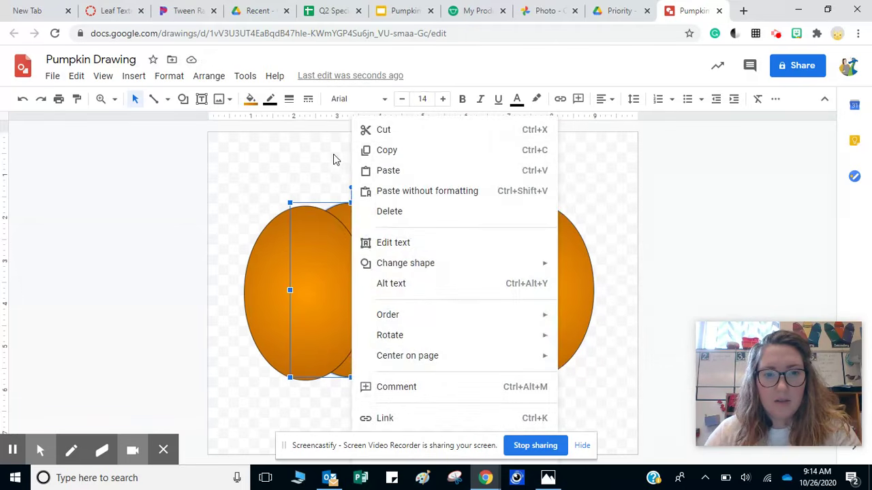
pyautogui.click(333, 156)
pyautogui.click(277, 266)
pyautogui.rightClick(277, 265)
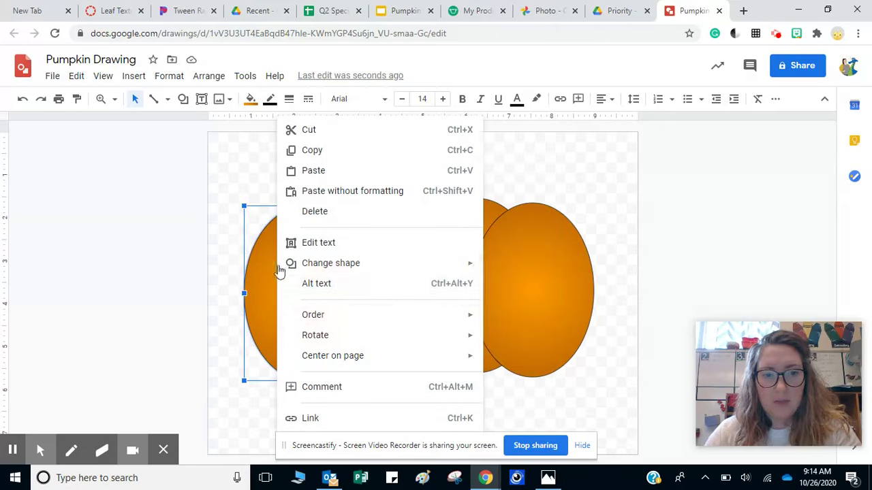
pyautogui.moveTo(323, 320)
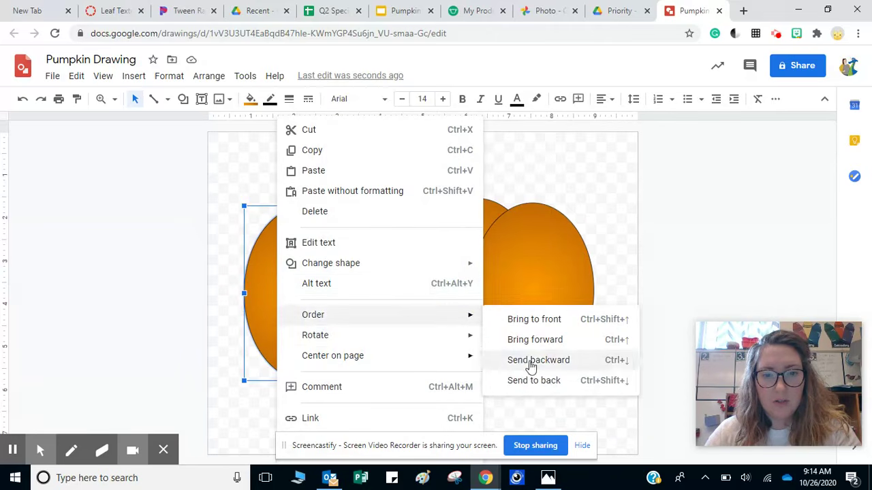
pyautogui.click(548, 381)
# Send the rightmost oval of the pumpkin to the back and deselect it
pyautogui.click(559, 289)
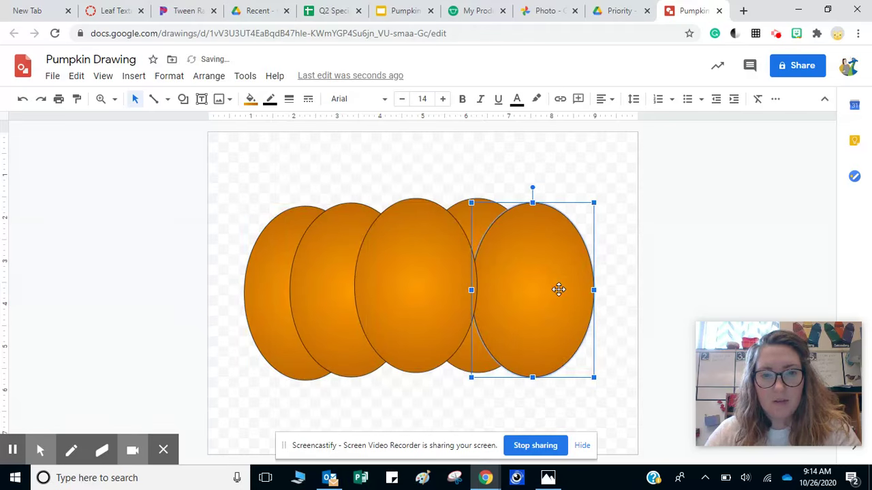
pyautogui.rightClick(543, 281)
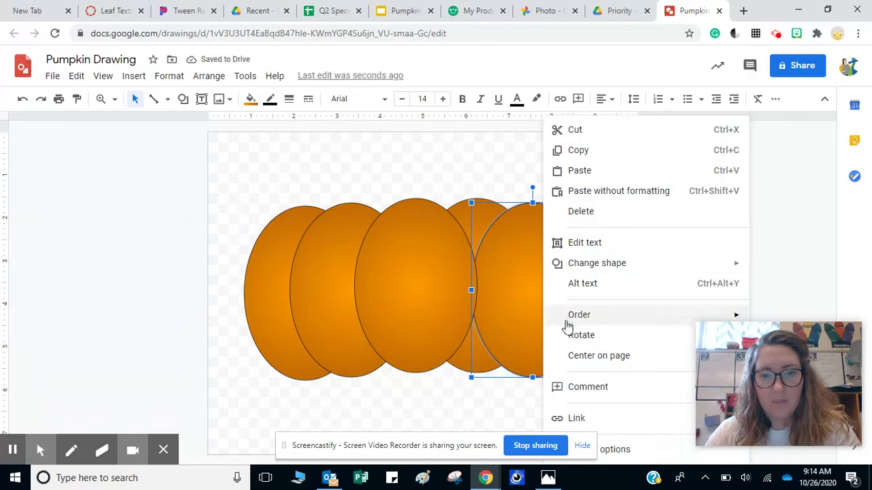
pyautogui.moveTo(566, 320)
pyautogui.click(438, 380)
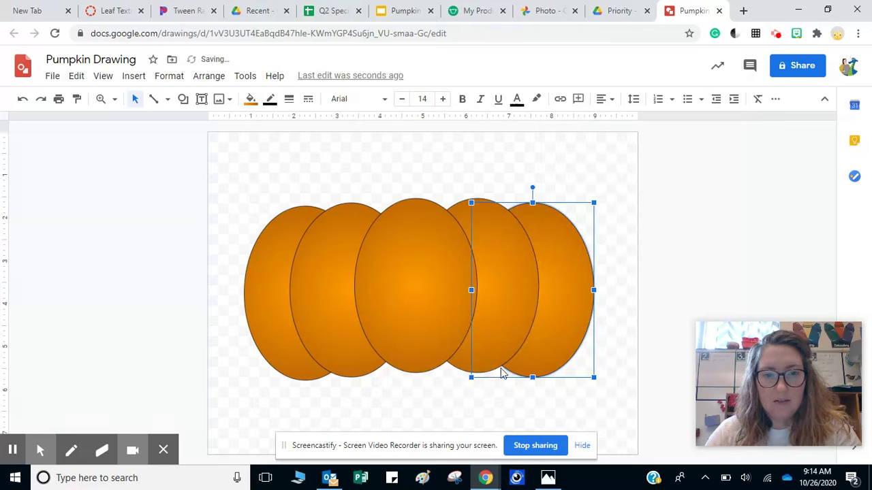
pyautogui.click(685, 311)
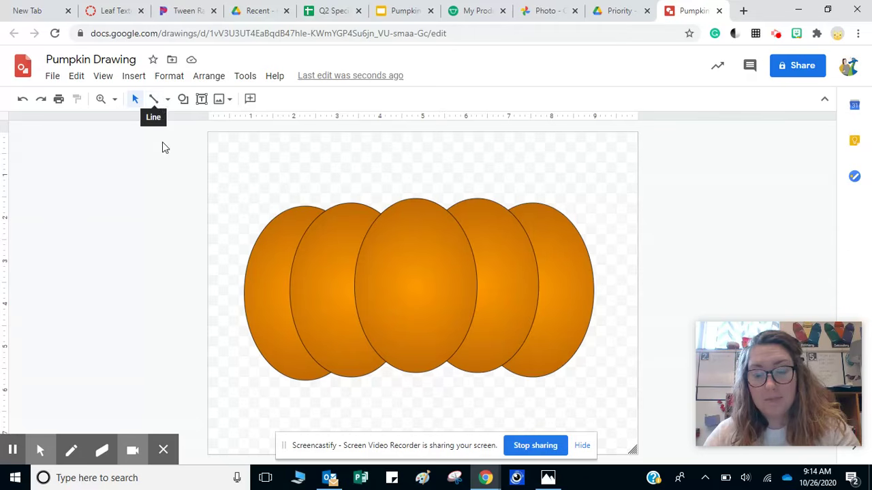
# Draw a closed, curling stem with the Curve tool, rising from the top of the middle oval and bending to the right
pyautogui.click(169, 102)
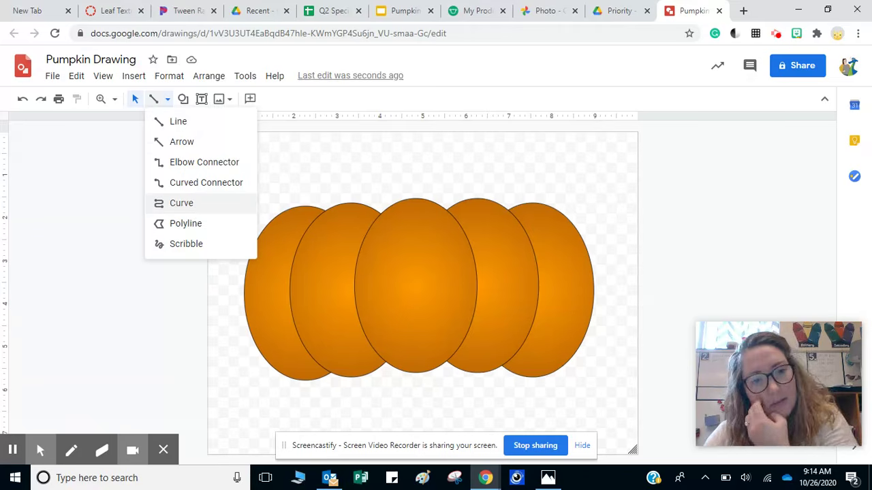
pyautogui.click(196, 204)
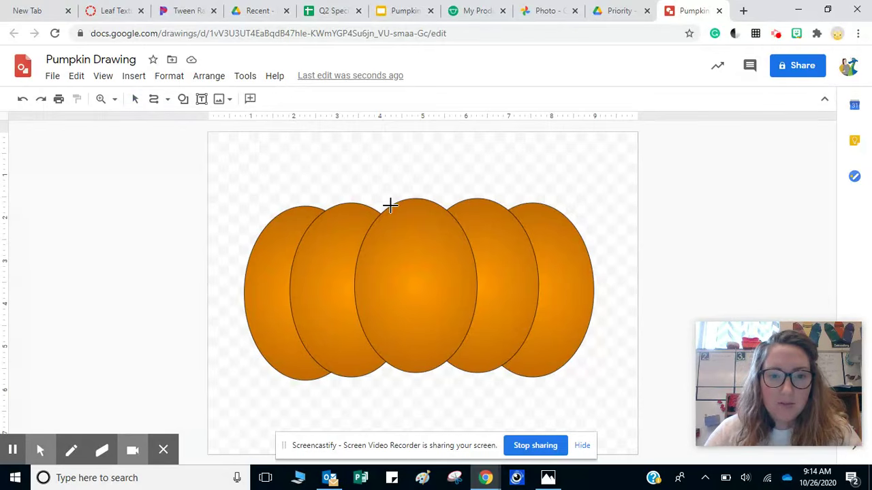
pyautogui.click(391, 170)
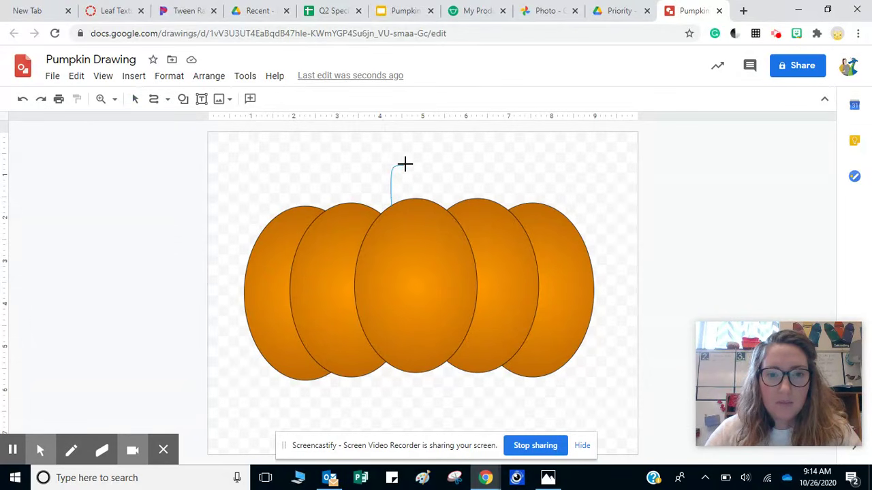
pyautogui.click(470, 169)
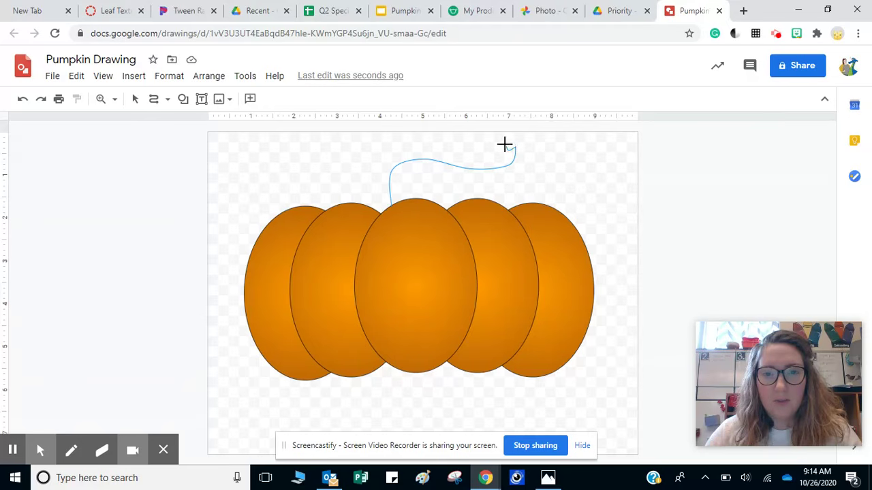
pyautogui.click(525, 147)
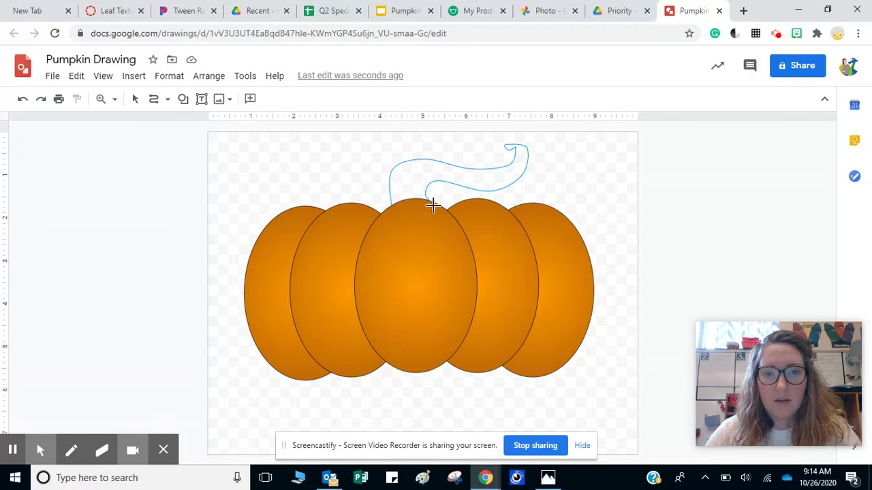
pyautogui.click(433, 210)
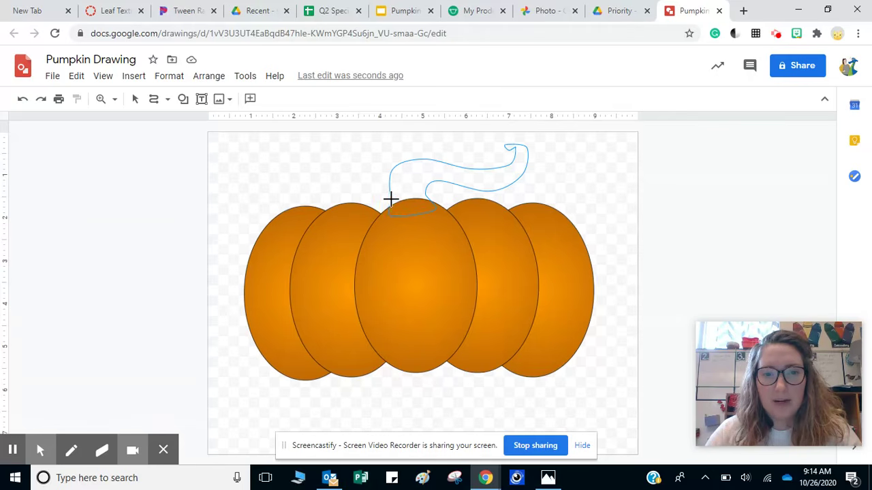
pyautogui.click(389, 201)
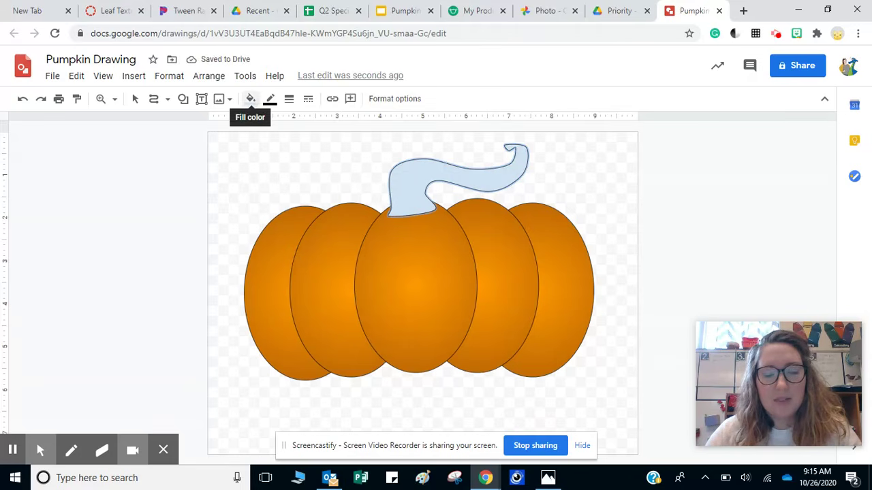
# Start a custom gradient fill for the stem and set its first gradient stop to dark green
pyautogui.click(251, 99)
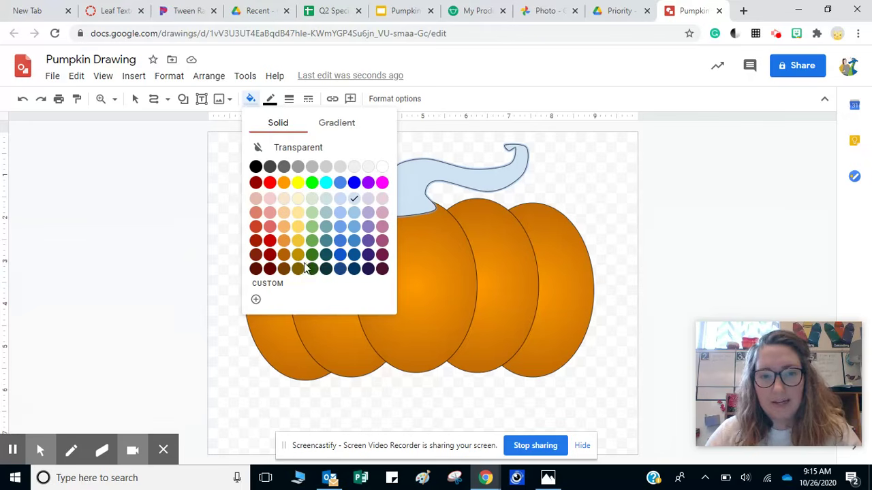
pyautogui.click(346, 124)
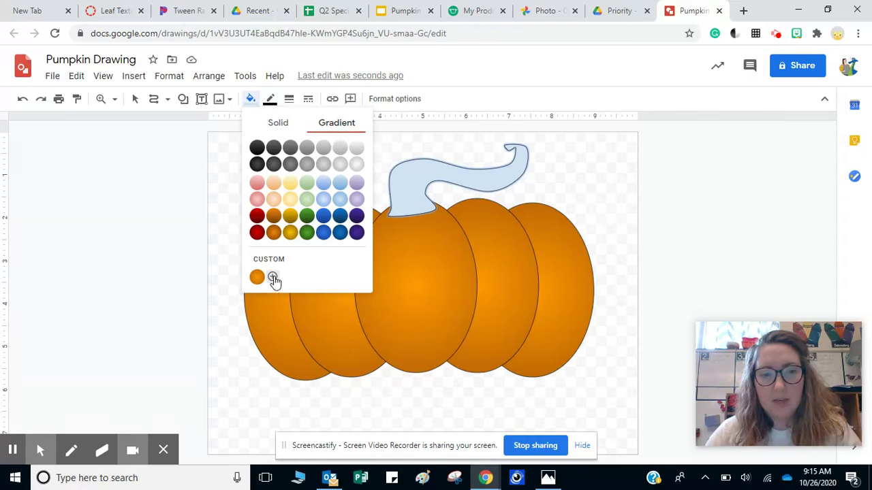
pyautogui.click(272, 277)
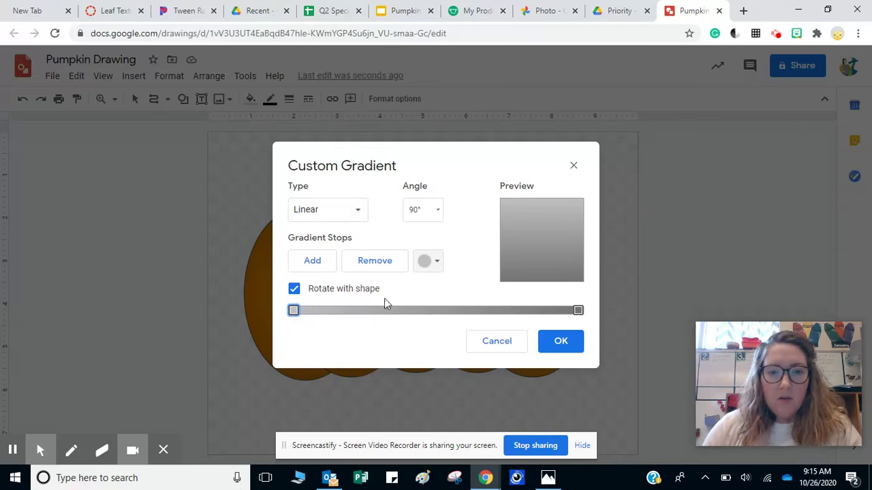
pyautogui.click(428, 261)
pyautogui.click(481, 401)
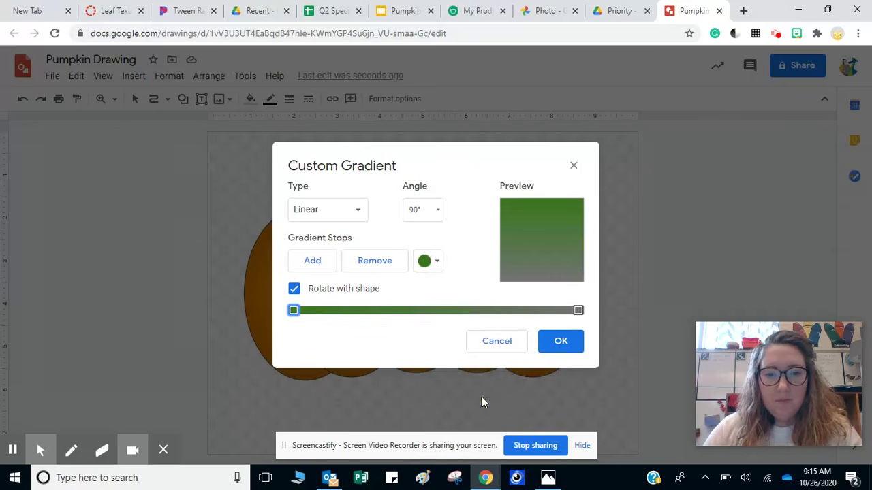
# Set the last gradient stop to dark brown and apply the gradient to the stem
pyautogui.click(578, 311)
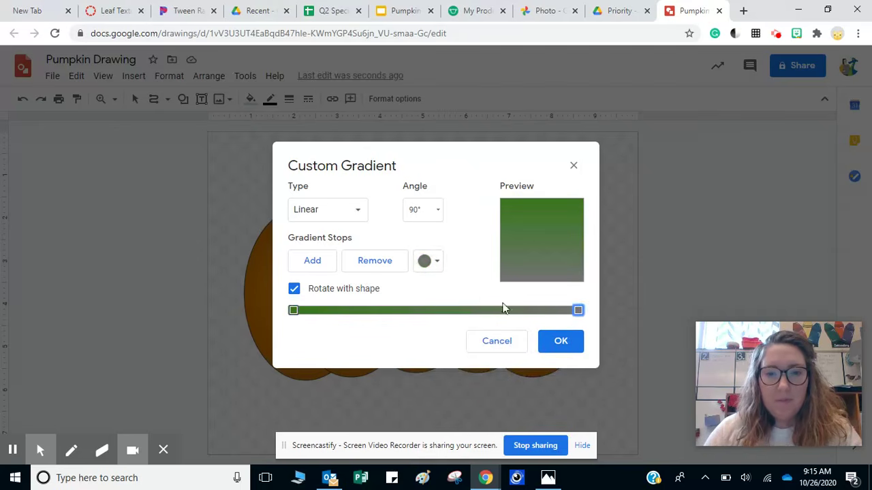
pyautogui.click(428, 261)
pyautogui.click(455, 411)
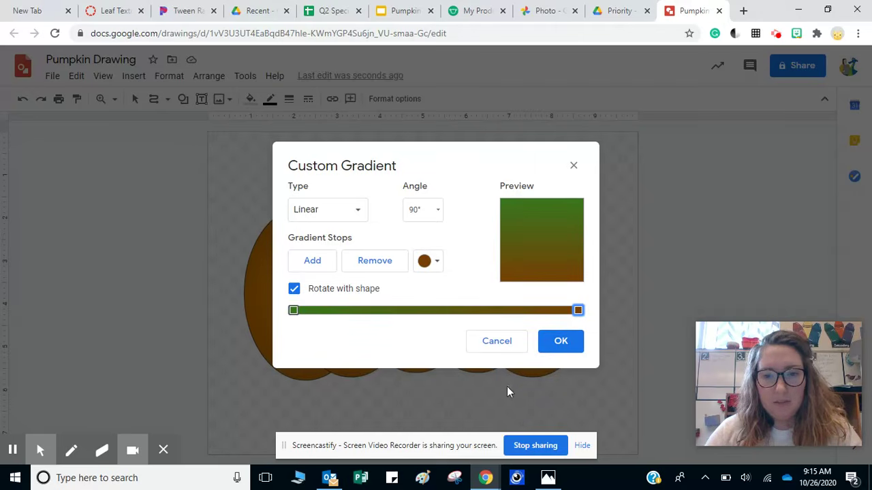
pyautogui.click(561, 341)
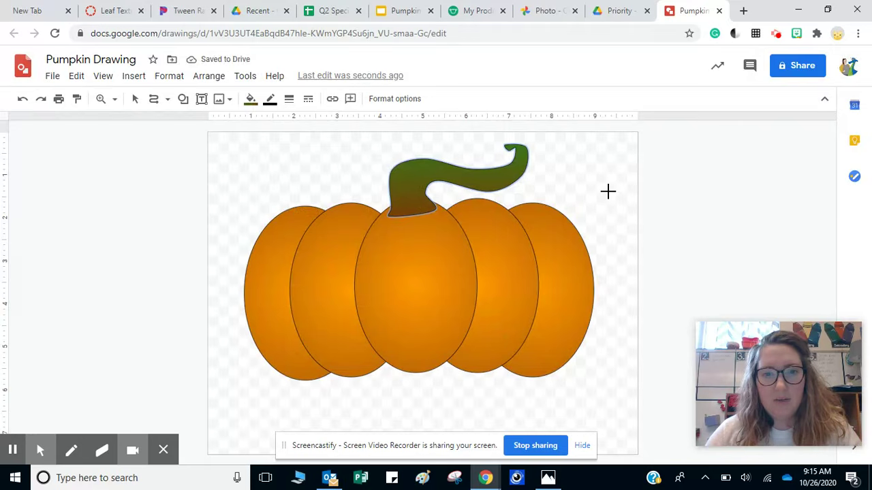
pyautogui.moveTo(609, 193); pyautogui.dragTo(276, 120)
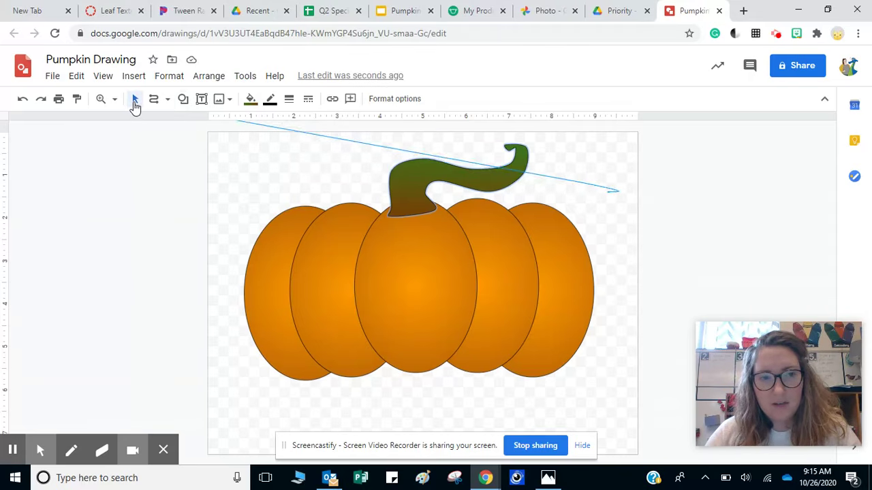
pyautogui.click(135, 100)
pyautogui.click(684, 238)
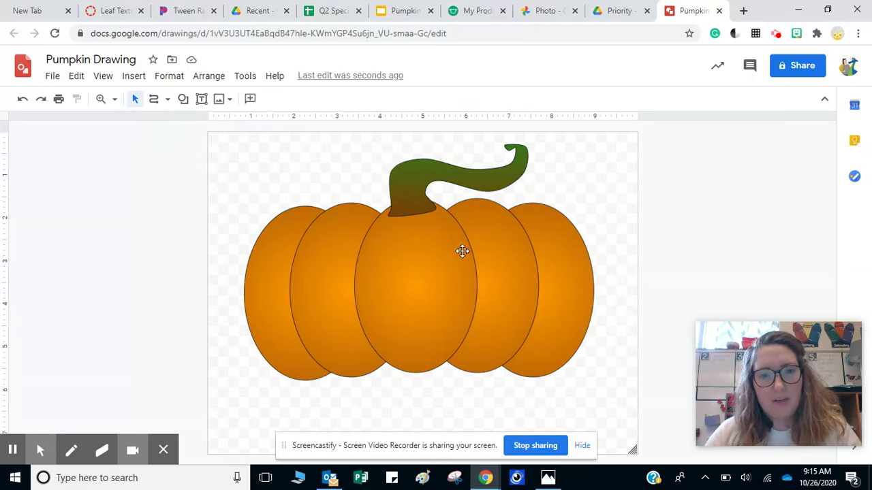
pyautogui.click(410, 177)
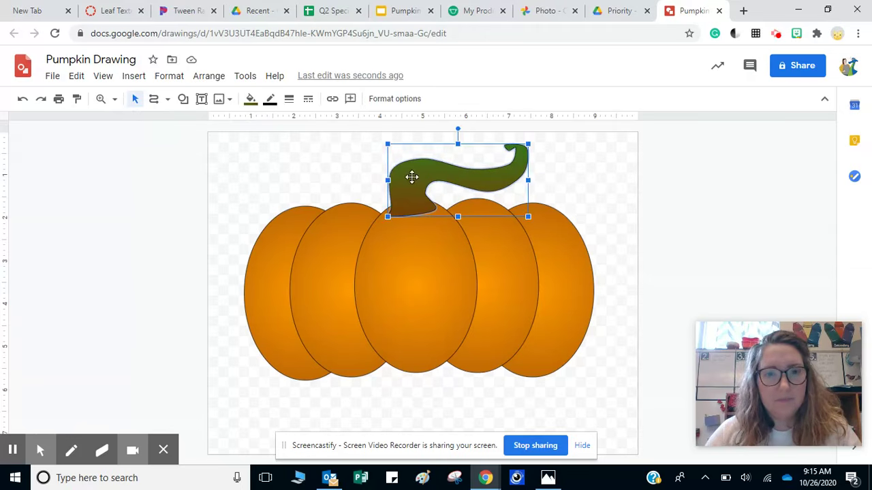
pyautogui.click(617, 204)
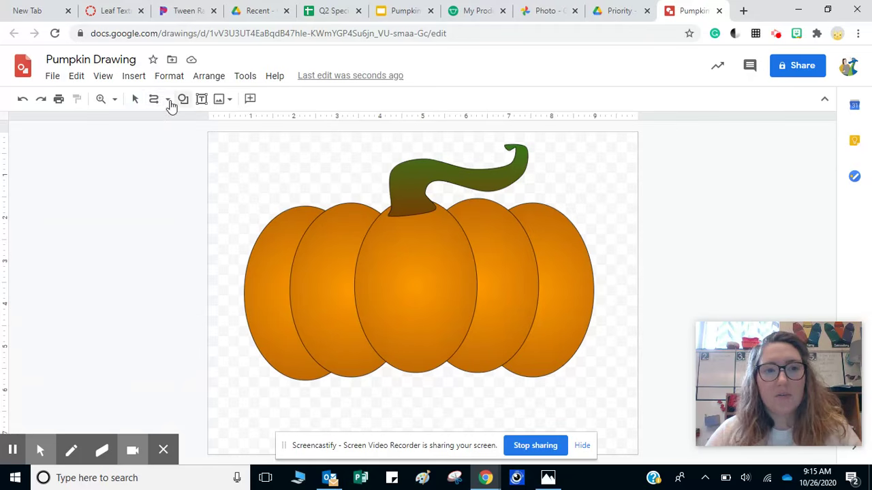
# Try drawing a triangular eye on the middle oval with the Polyline tool, and delete it
pyautogui.click(168, 100)
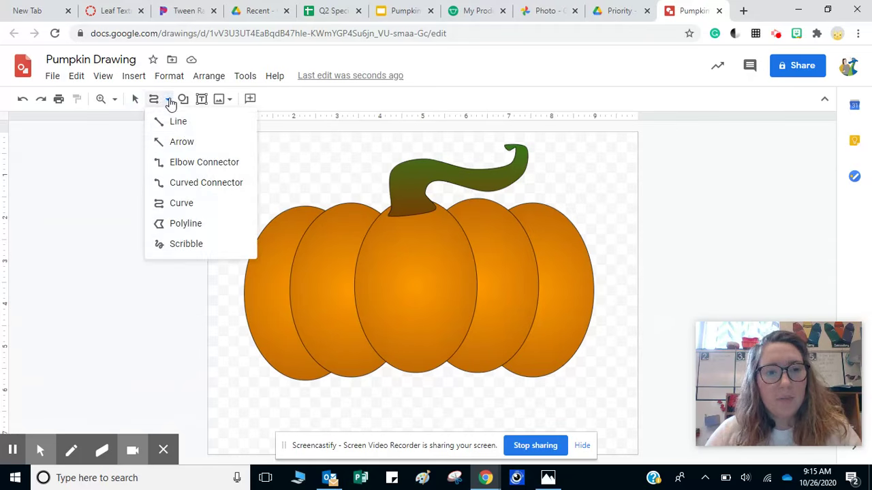
pyautogui.click(197, 226)
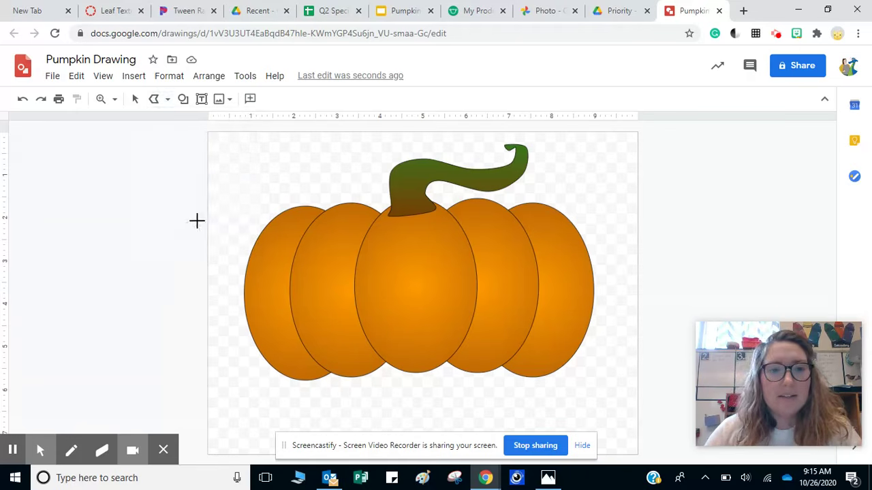
pyautogui.click(385, 245)
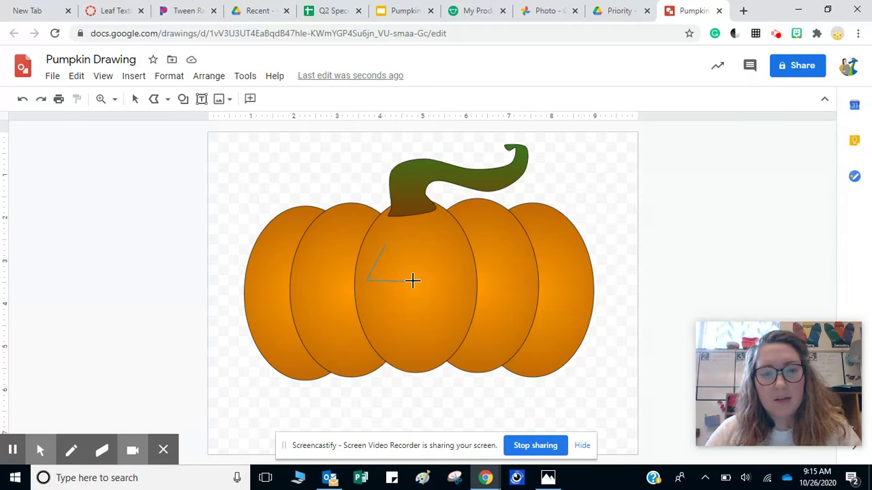
pyautogui.click(385, 246)
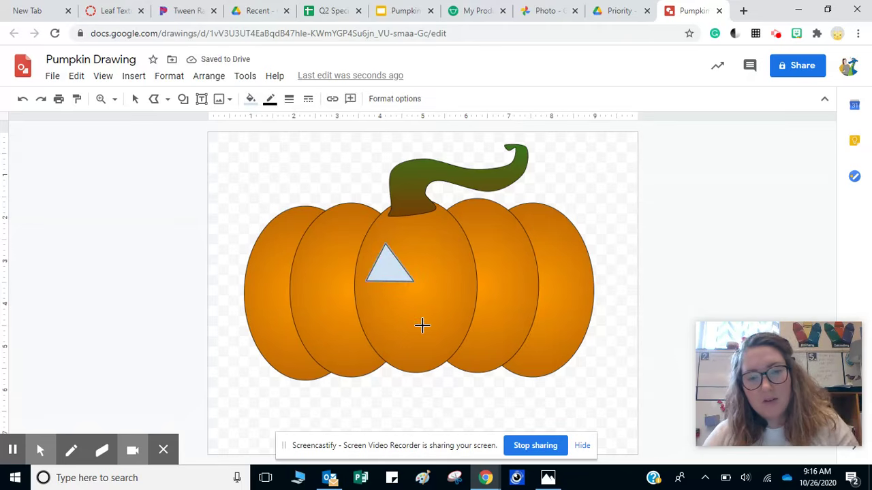
pyautogui.press('Delete')
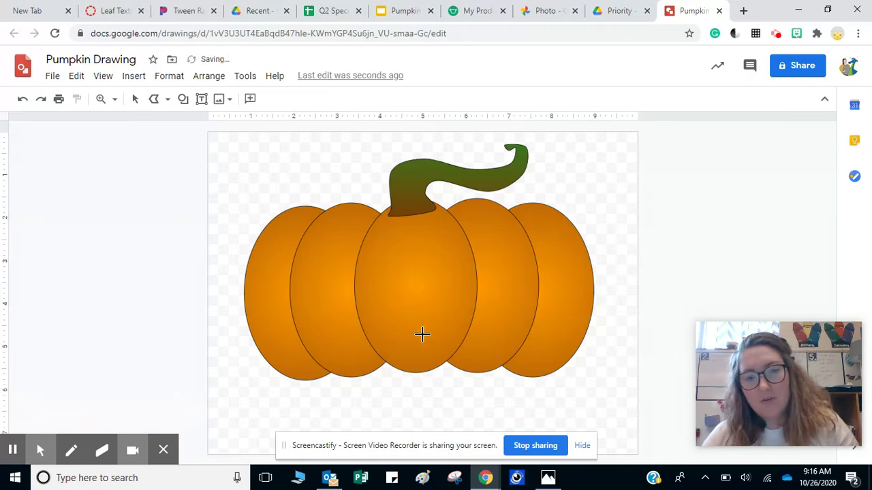
# Draw a triangle shape as the pumpkin's left eye and delete its copy on the right
pyautogui.click(183, 101)
pyautogui.moveTo(191, 128)
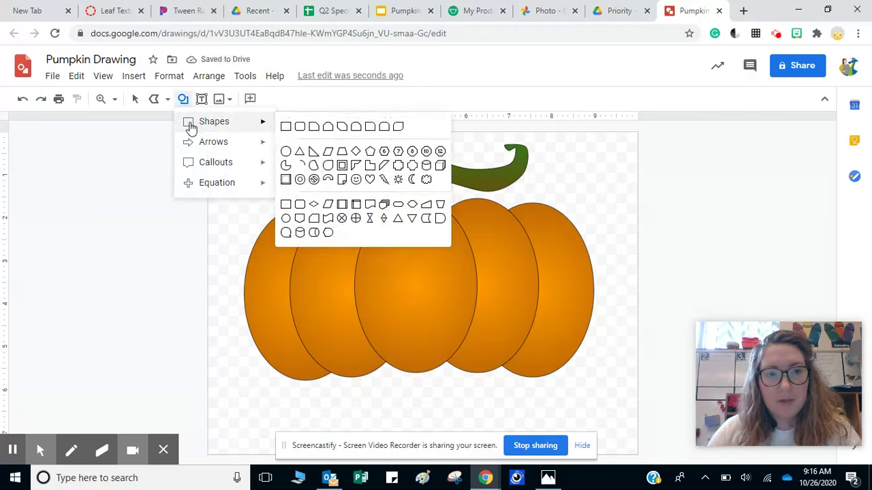
pyautogui.click(300, 151)
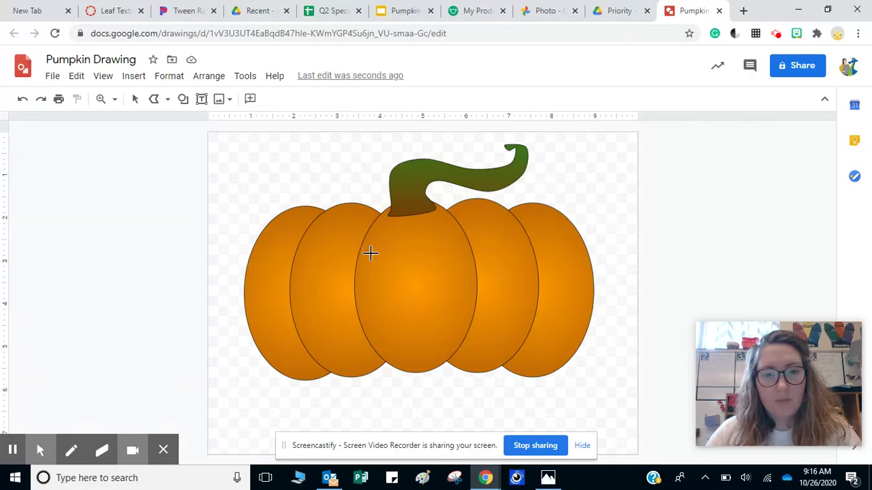
pyautogui.moveTo(367, 250)
pyautogui.mouseDown()
pyautogui.moveTo(423, 300)
pyautogui.moveTo(377, 267)
pyautogui.moveTo(456, 265)
pyautogui.moveTo(461, 275)
pyautogui.moveTo(460, 263)
pyautogui.mouseUp()
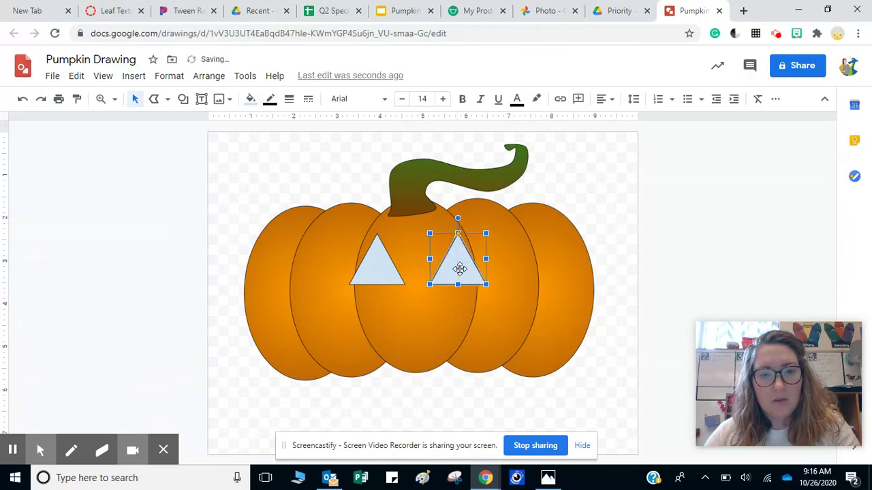
pyautogui.press('Delete')
# Fill the pumpkin's left triangular eye with the darkest preset radial gradient
pyautogui.click(384, 266)
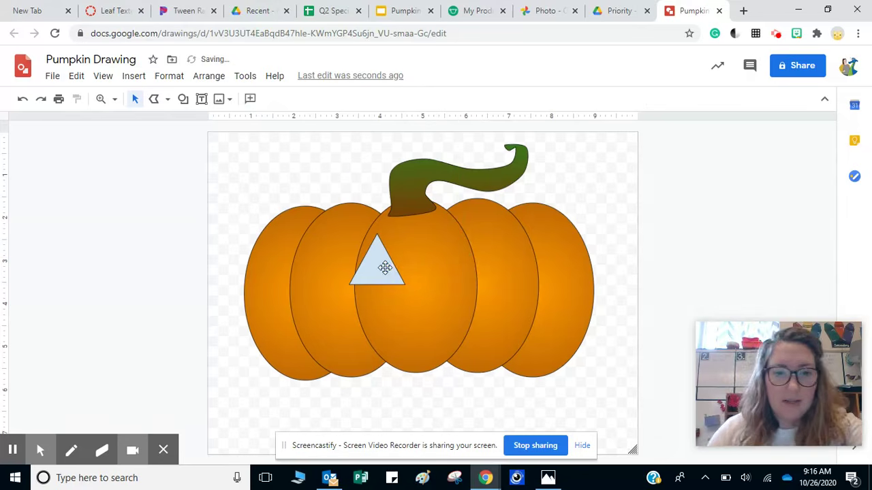
pyautogui.click(251, 98)
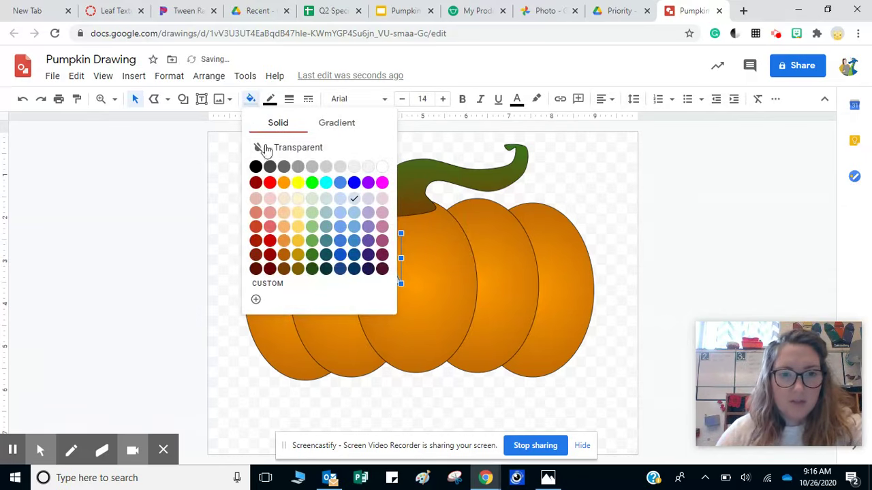
pyautogui.click(347, 126)
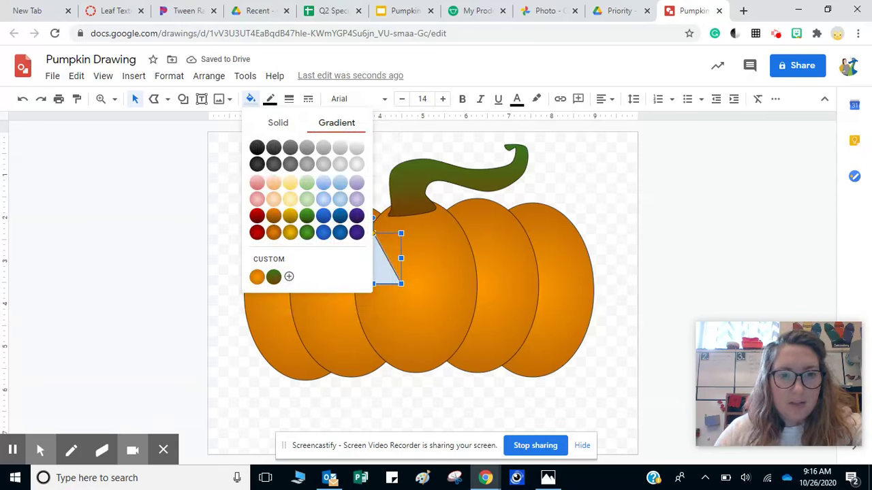
pyautogui.click(255, 166)
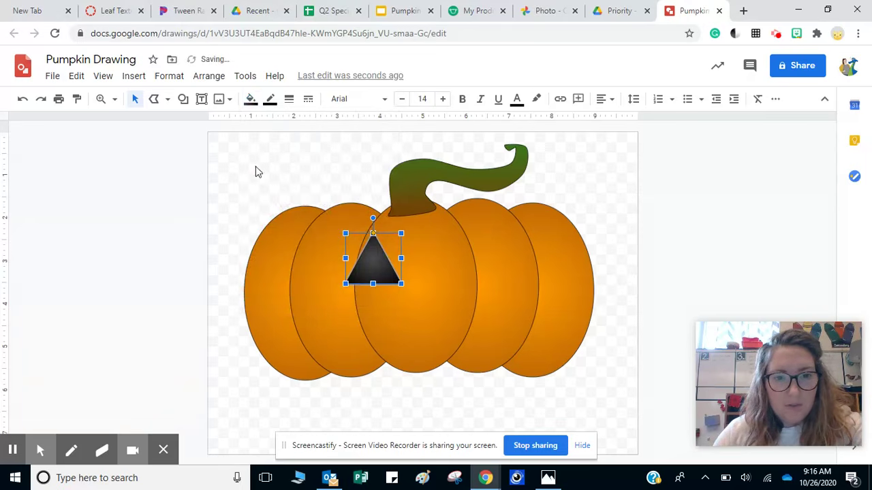
# Shift the left eye slightly inward on the middle oval and place a copy beside it as the right eye
pyautogui.click(423, 259)
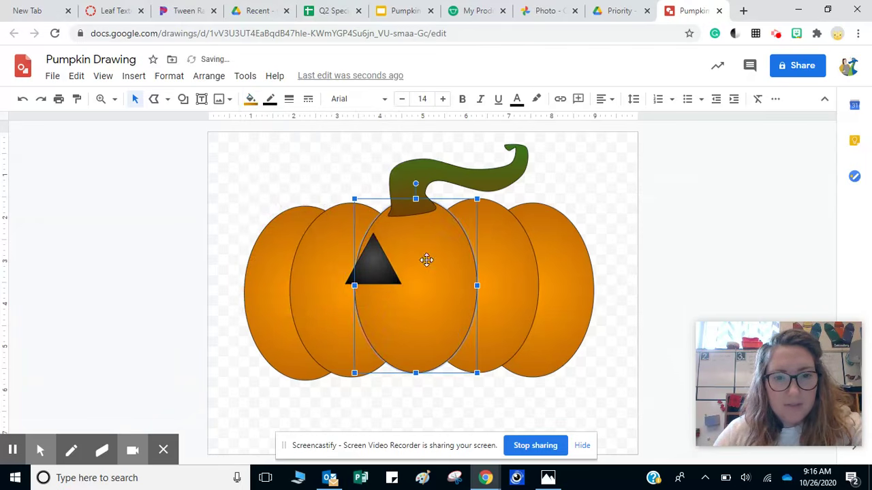
pyautogui.click(224, 208)
pyautogui.click(372, 271)
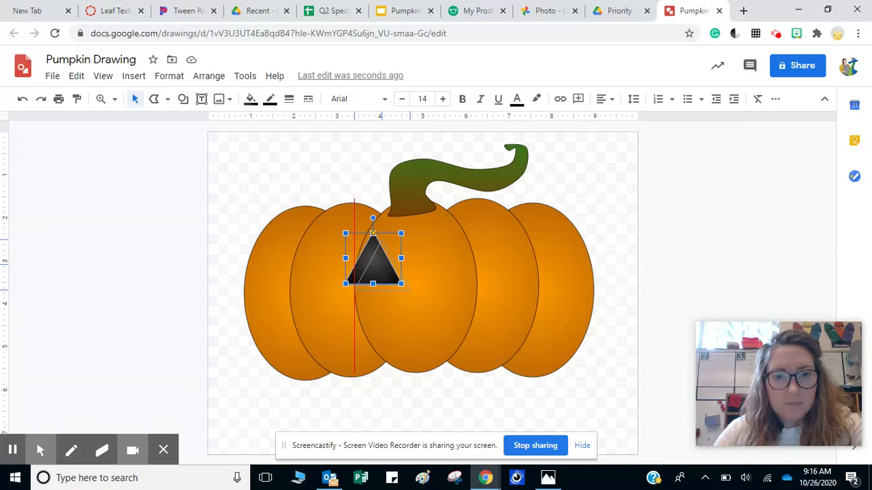
pyautogui.moveTo(380, 277); pyautogui.dragTo(459, 281)
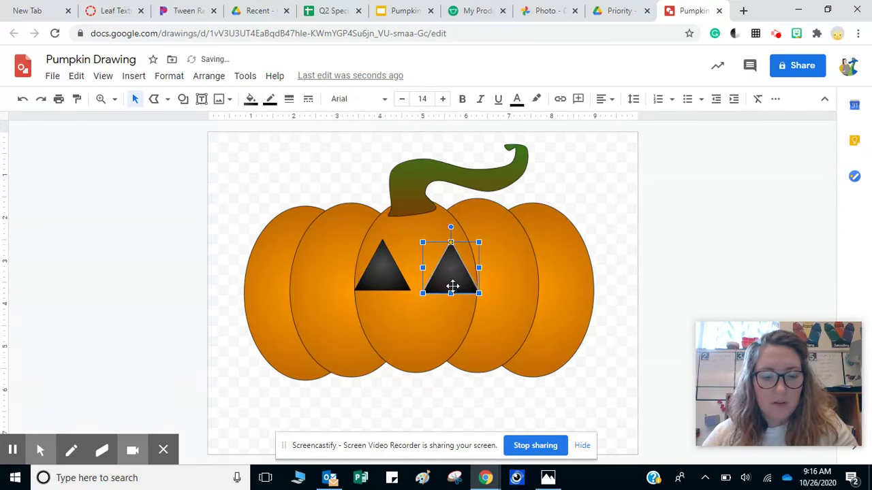
# Duplicate the right eye, turn the copy upside down, and shrink it into a small nose centered below the eyes
pyautogui.hotkey('ctrl', 'd')
pyautogui.moveTo(457, 287); pyautogui.dragTo(403, 329)
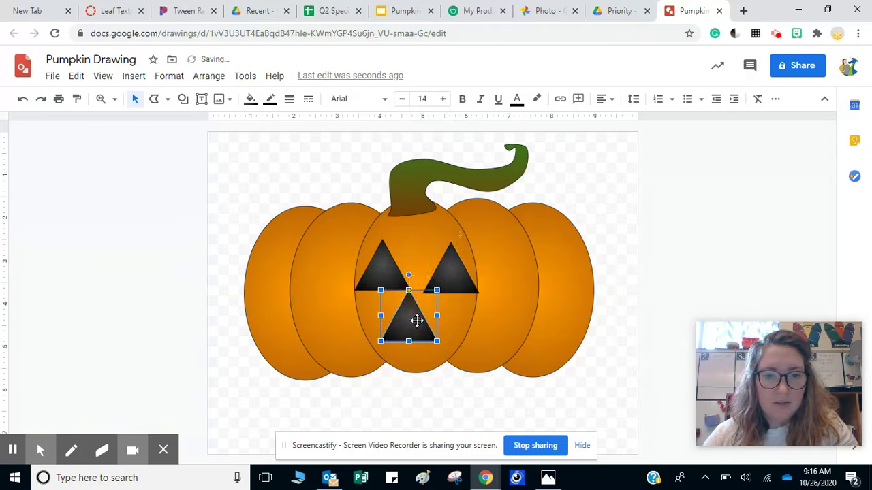
pyautogui.moveTo(409, 275); pyautogui.dragTo(409, 350)
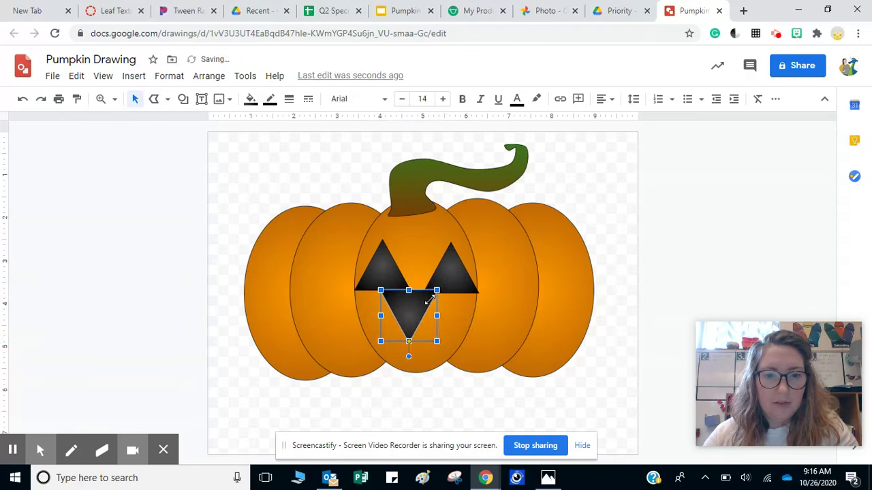
pyautogui.moveTo(430, 301)
pyautogui.mouseDown()
pyautogui.moveTo(403, 326)
pyautogui.moveTo(418, 309)
pyautogui.mouseUp()
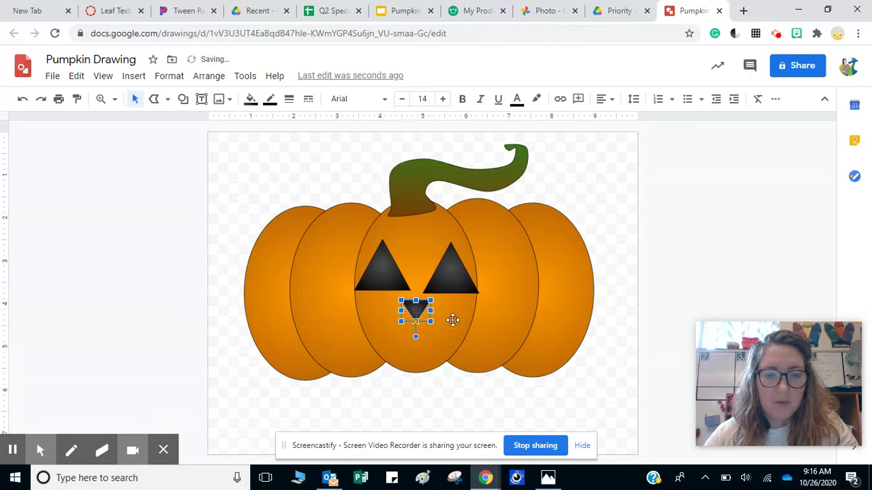
pyautogui.click(619, 289)
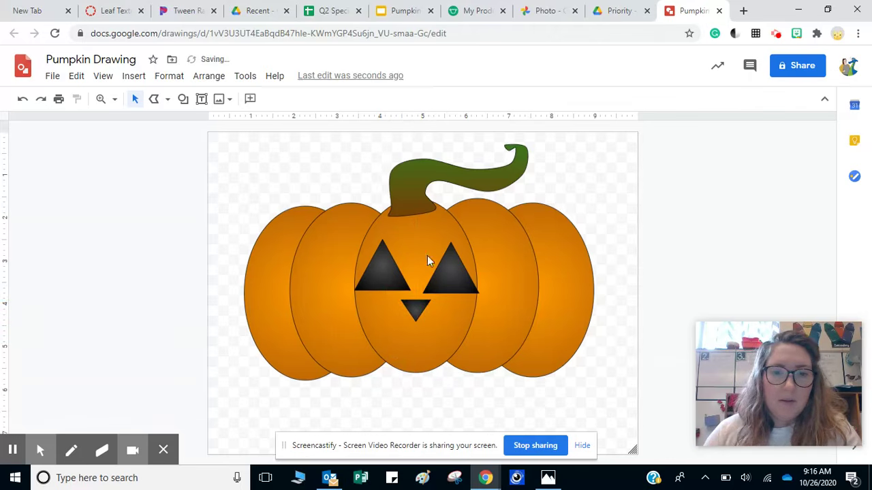
# Draw a closed jagged-toothed mouth below the nose with the Polyline tool
pyautogui.click(158, 101)
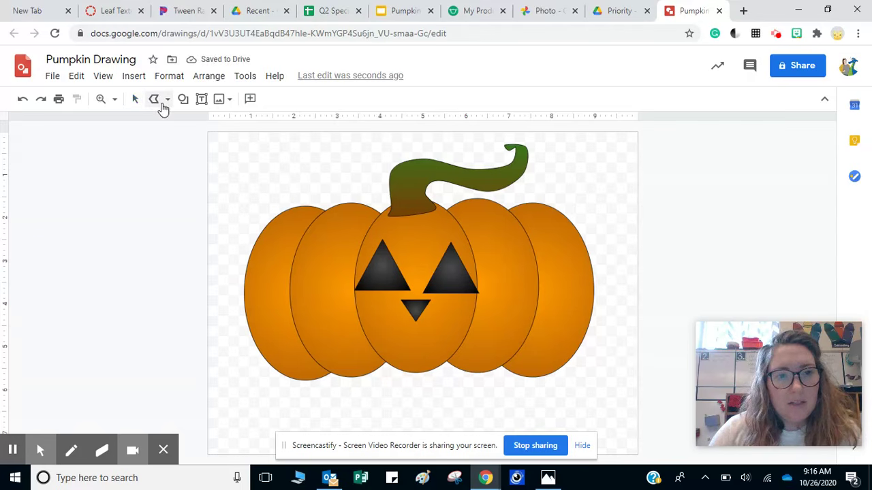
pyautogui.click(371, 324)
pyautogui.click(384, 340)
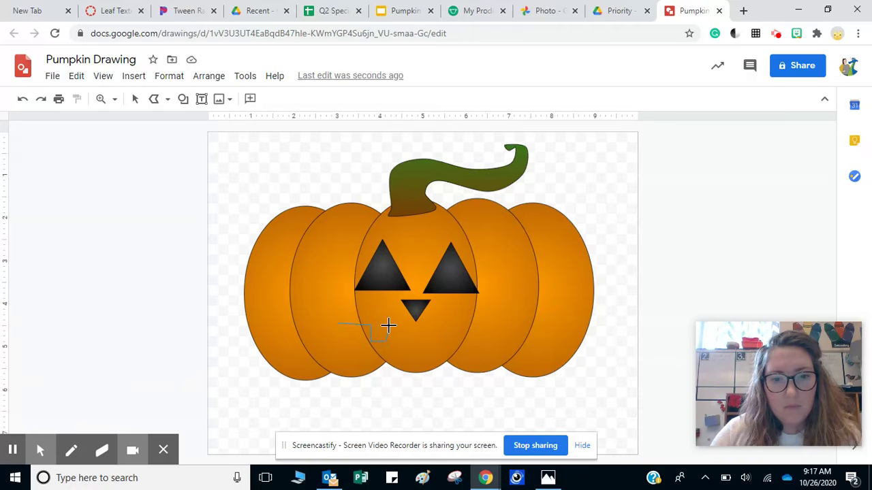
pyautogui.click(414, 327)
pyautogui.click(411, 345)
pyautogui.click(431, 342)
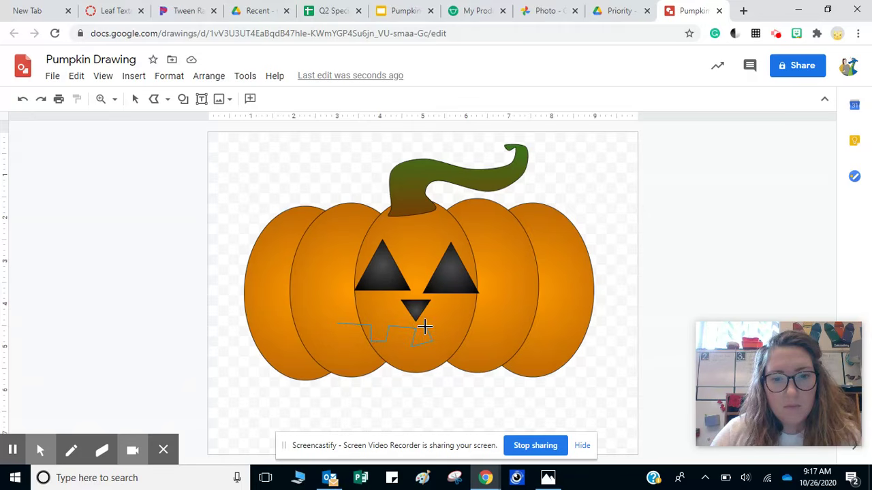
pyautogui.click(465, 335)
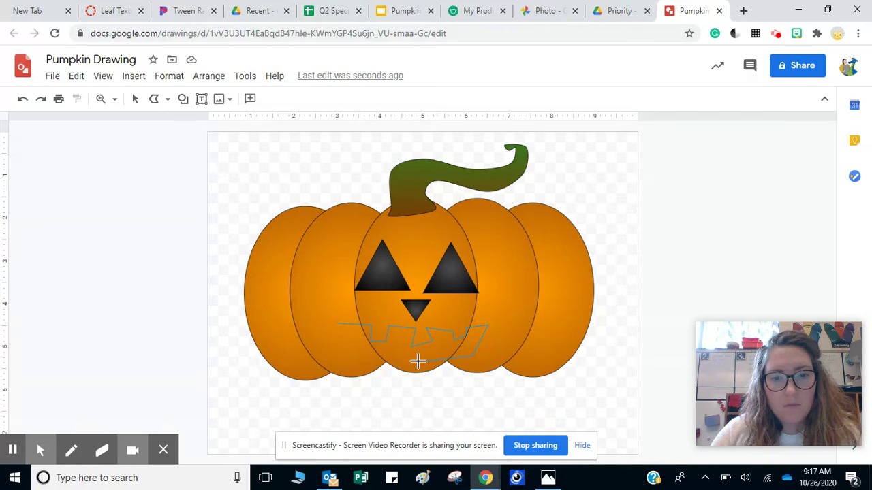
pyautogui.click(341, 324)
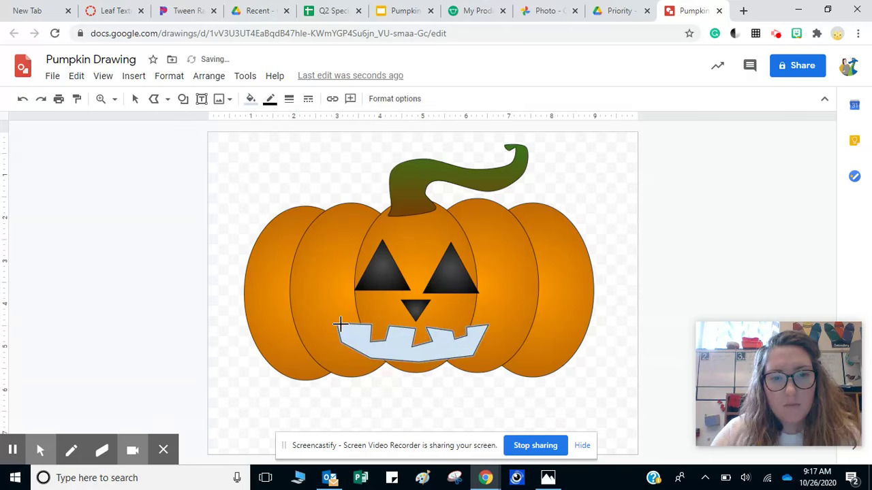
# Fill the mouth with the same darkest preset radial gradient as the eyes and leave the Polyline tool
pyautogui.click(251, 100)
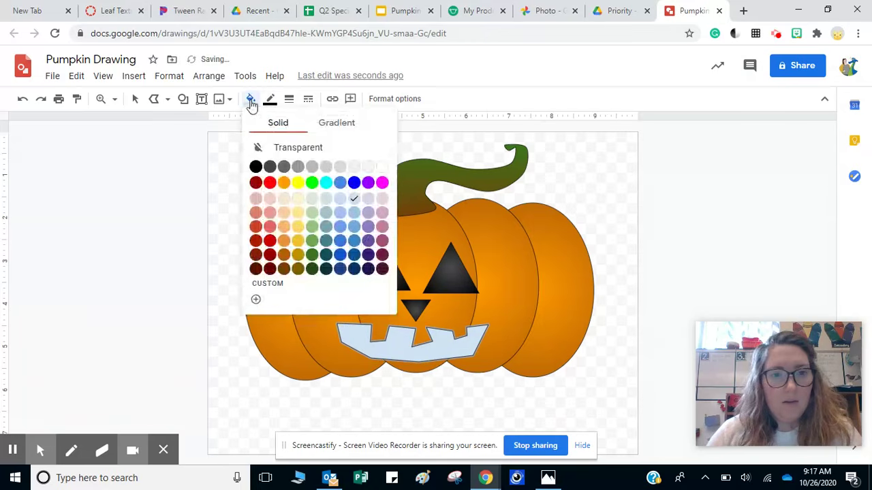
pyautogui.click(323, 125)
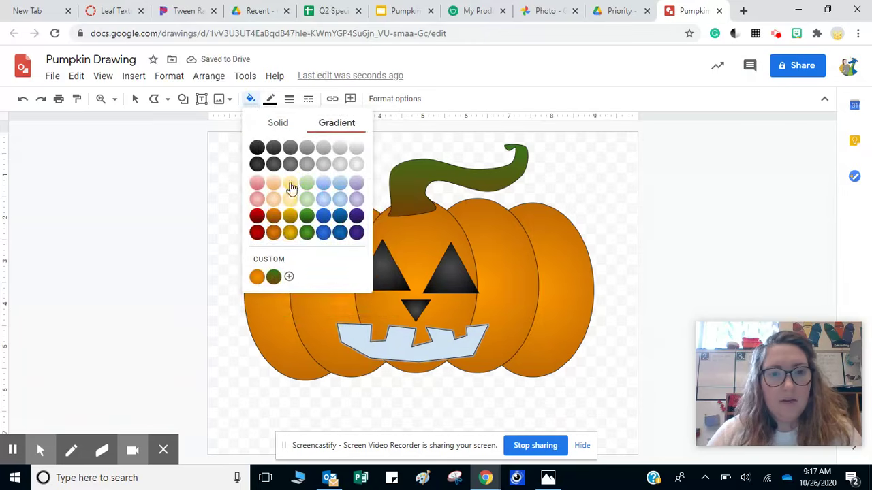
pyautogui.click(256, 164)
pyautogui.click(604, 203)
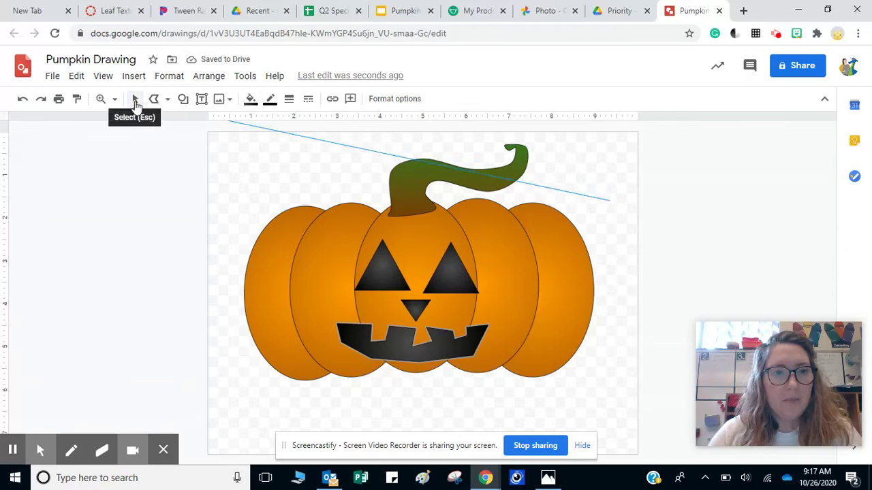
pyautogui.click(135, 100)
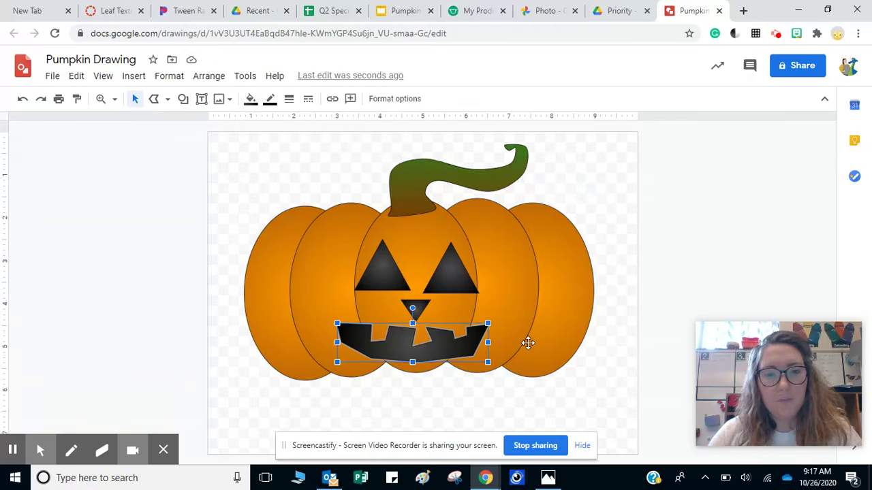
# Nudge the mouth, both eyes and the nose slightly upward on the pumpkin
pyautogui.press('Up')
pyautogui.click(681, 297)
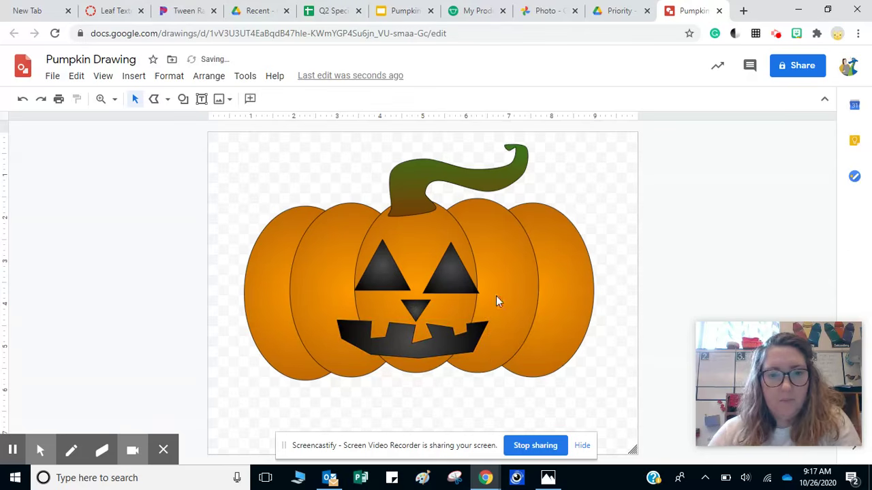
pyautogui.click(469, 282)
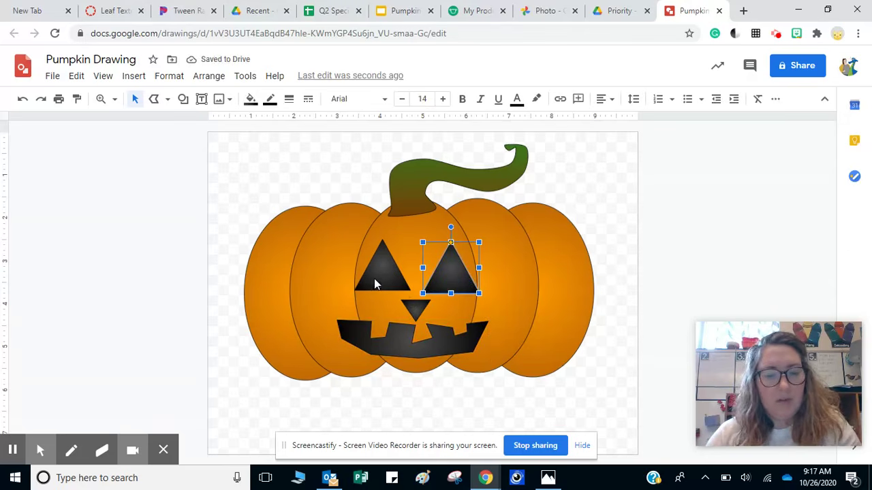
pyautogui.press('Up')
pyautogui.press('Up')
pyautogui.press('Up')
pyautogui.click(408, 289)
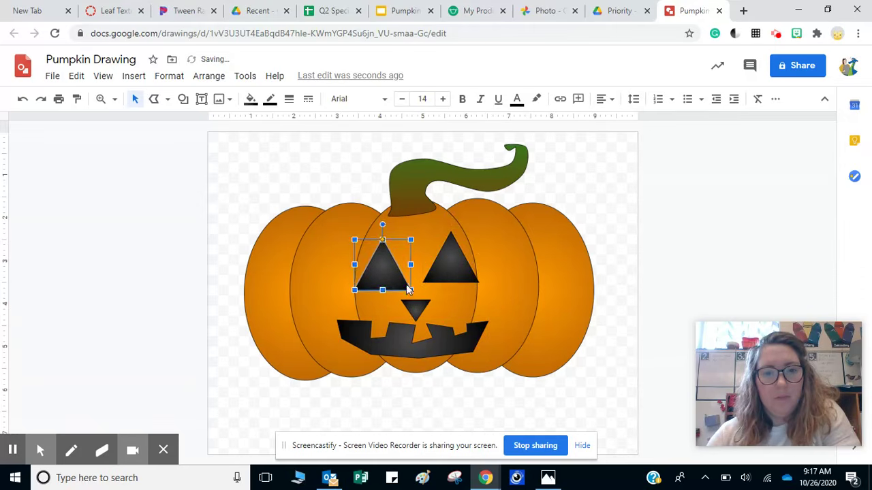
pyautogui.press('Up')
pyautogui.press('Up')
pyautogui.press('Up')
pyautogui.click(417, 307)
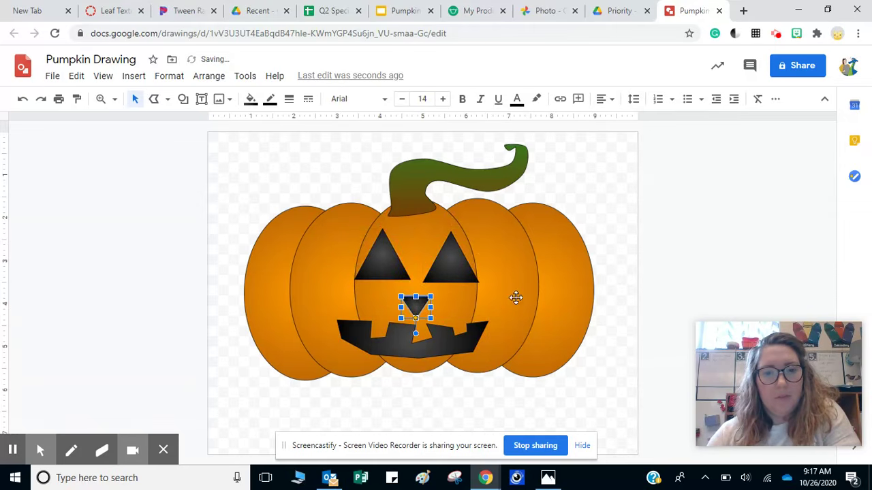
pyautogui.click(639, 305)
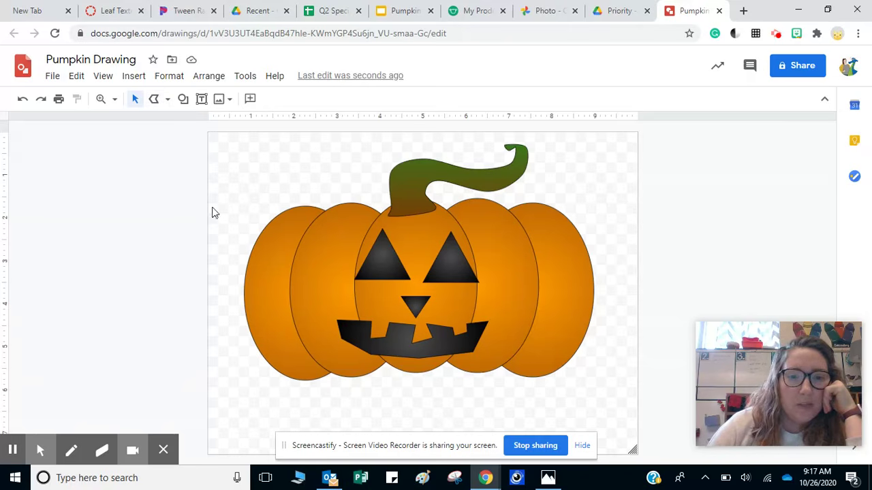
# Draw a thin polyline sliver along the right eye's bottom edge and fill it with solid black for depth
pyautogui.click(168, 100)
pyautogui.press('Escape')
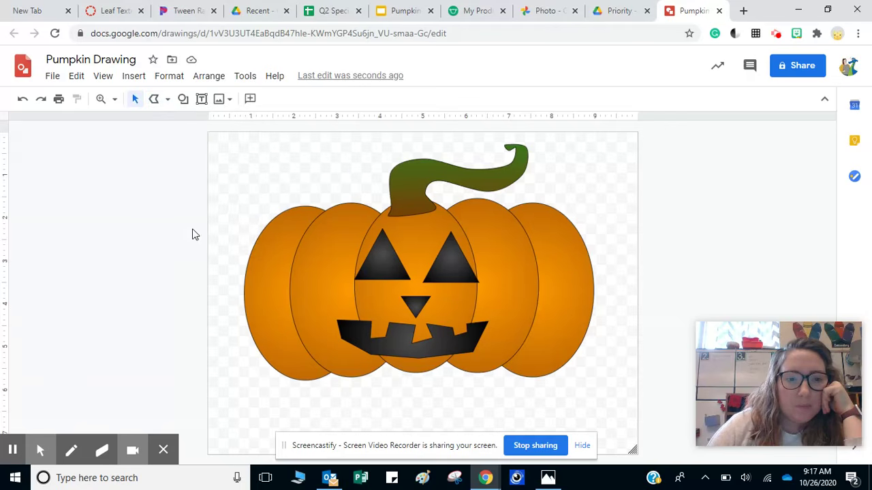
pyautogui.click(154, 99)
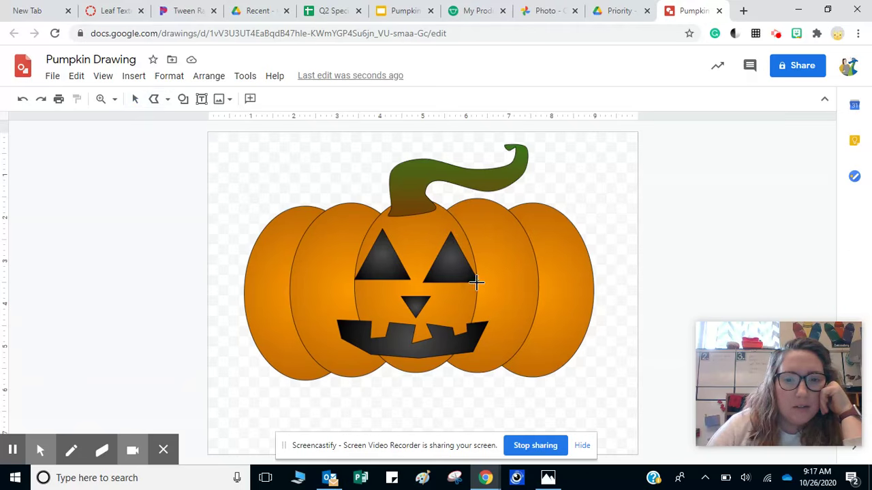
pyautogui.moveTo(477, 280); pyautogui.dragTo(423, 282)
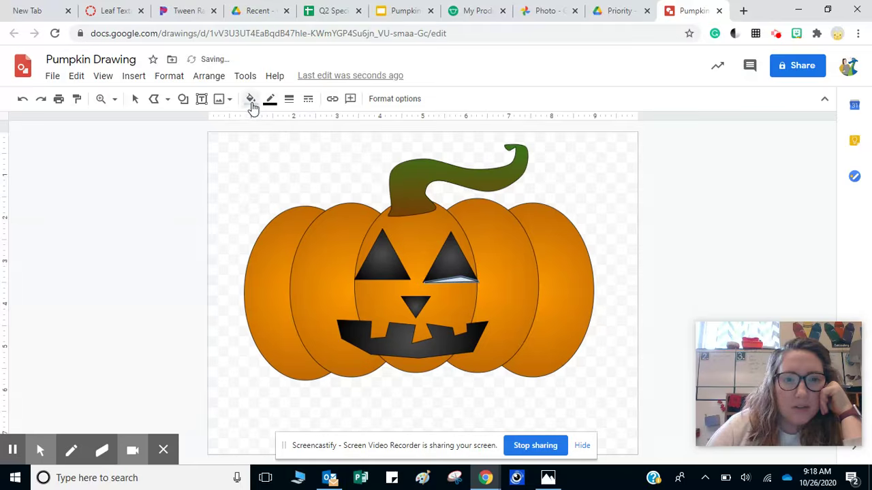
pyautogui.click(251, 102)
pyautogui.click(257, 166)
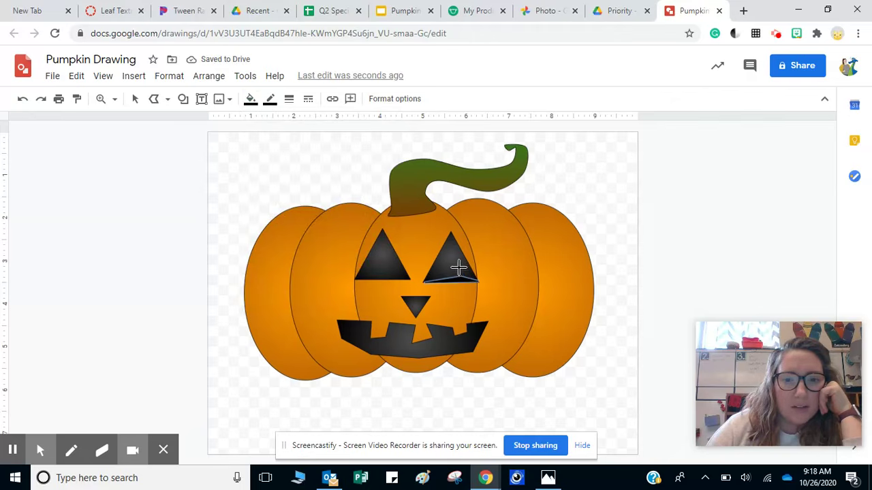
# Draw a second black polyline sliver along the right eye's outer slanted edge and leave the Polyline tool
pyautogui.click(449, 232)
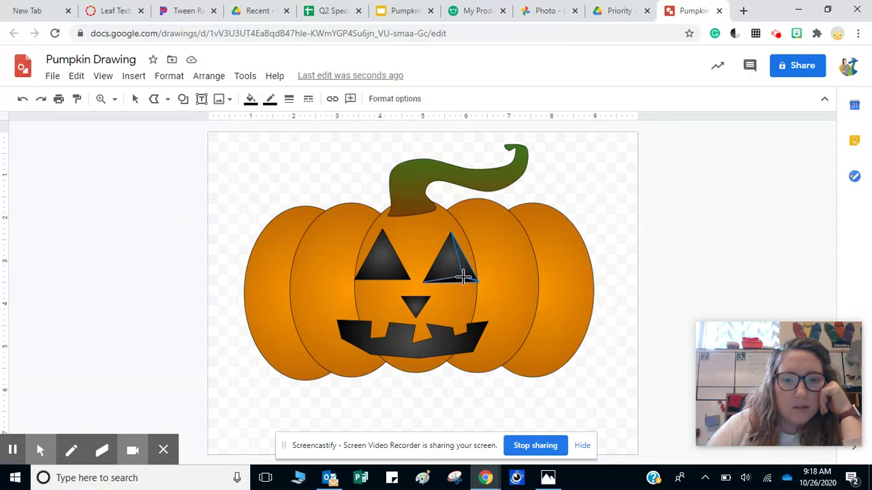
pyautogui.doubleClick(463, 276)
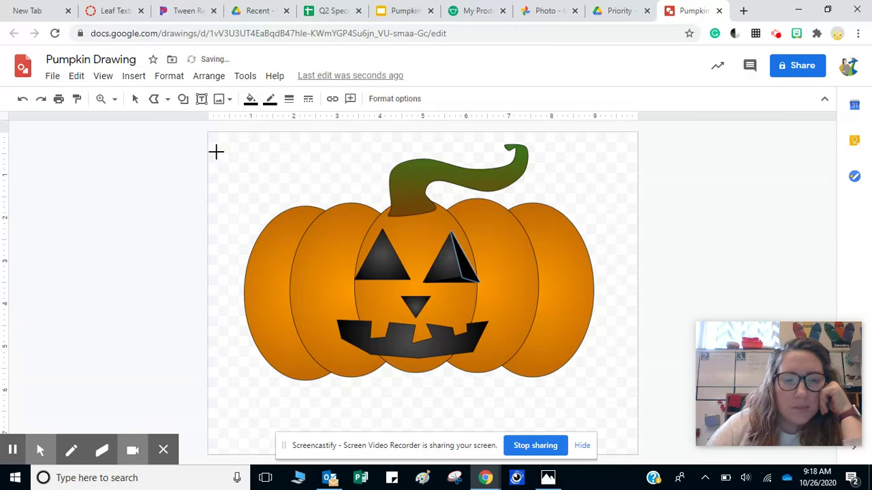
pyautogui.click(137, 100)
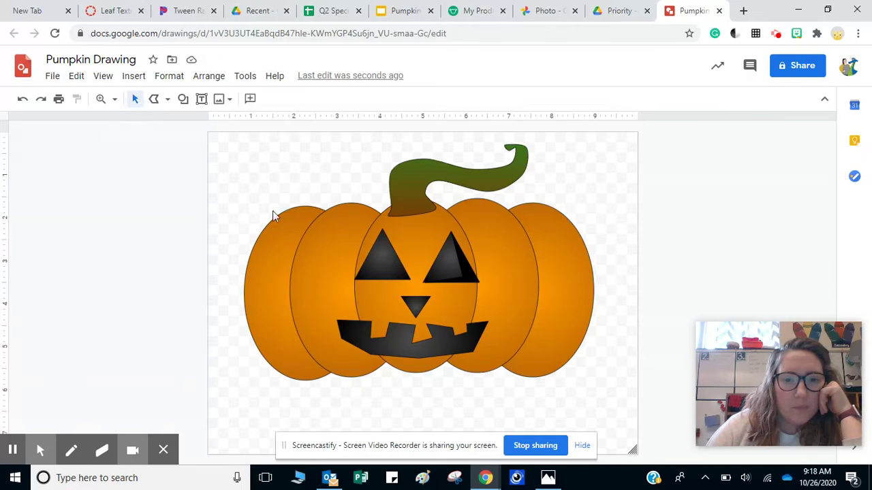
# Draw a polyline sliver along the left eye's right slanted edge and fill it with solid black
pyautogui.click(154, 100)
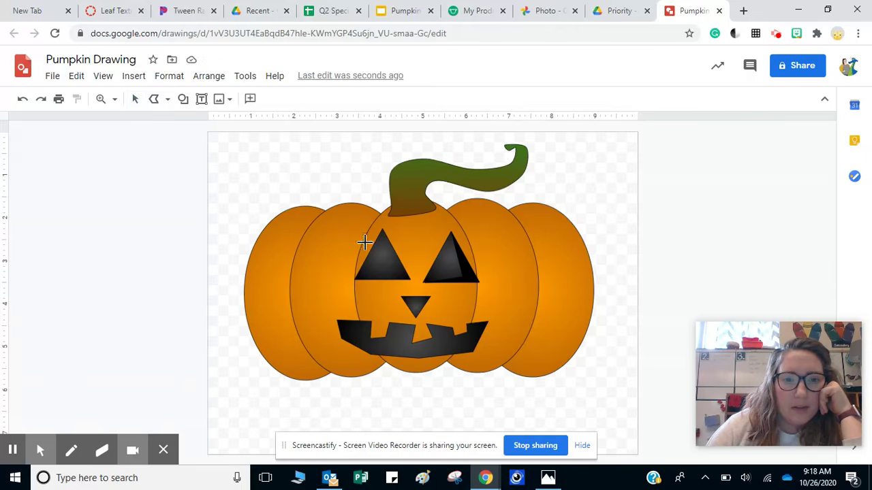
pyautogui.click(383, 230)
pyautogui.click(394, 271)
pyautogui.click(409, 278)
pyautogui.click(382, 230)
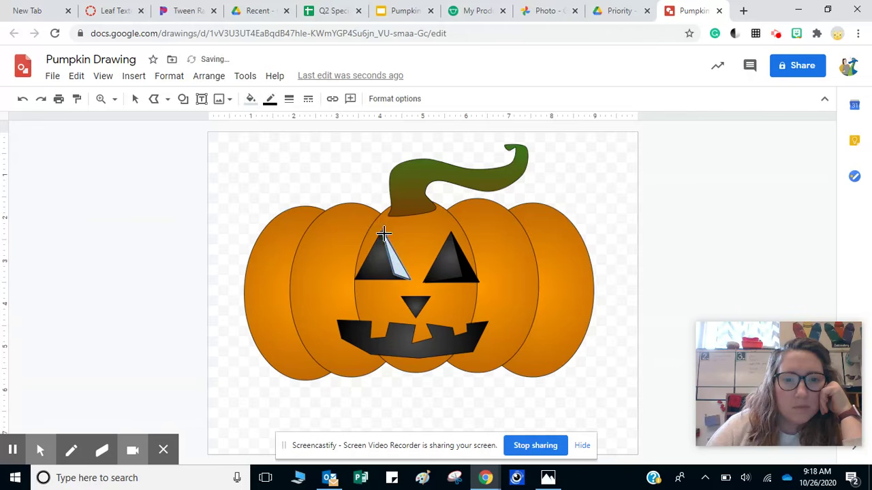
pyautogui.click(250, 99)
pyautogui.click(256, 166)
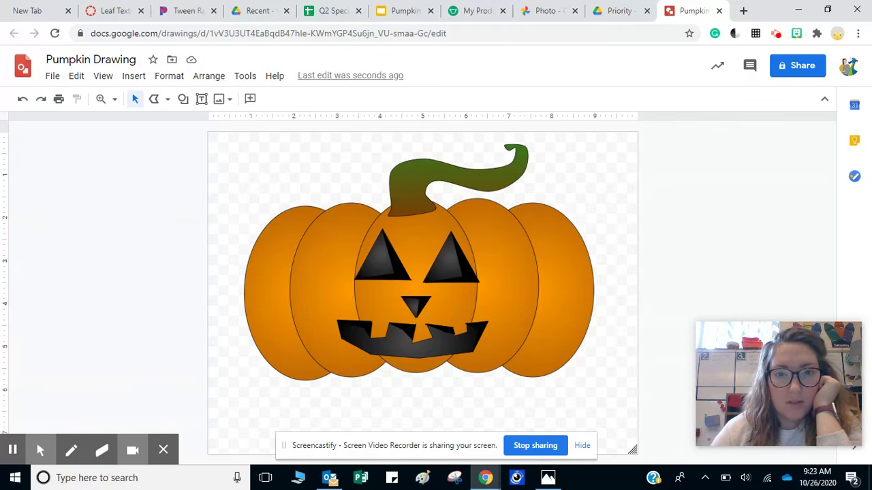
# Open the list of download formats for the finished drawing
pyautogui.click(47, 77)
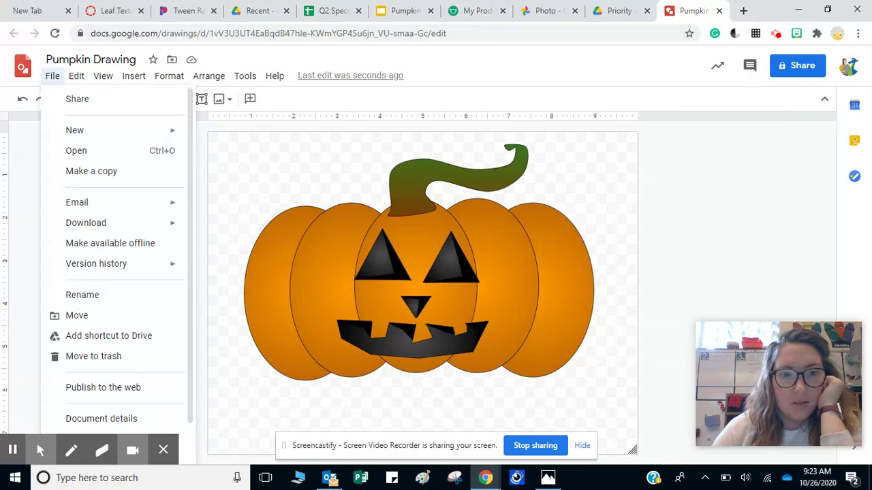
pyautogui.moveTo(134, 75)
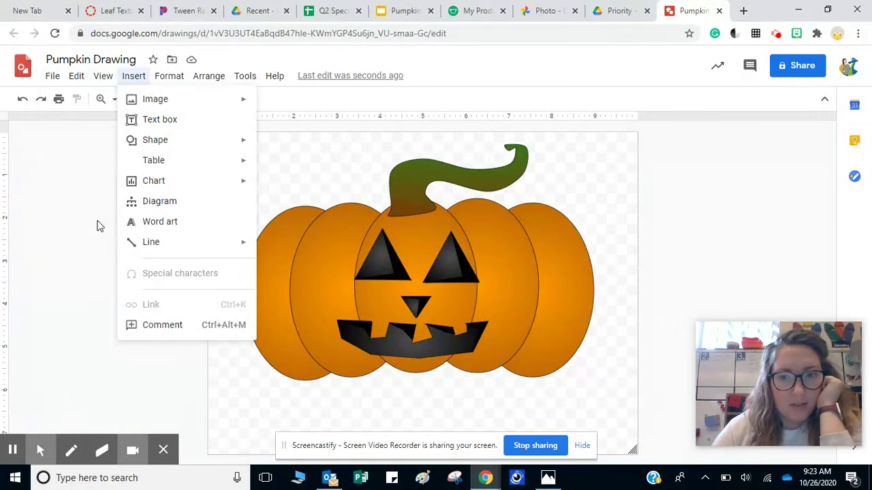
pyautogui.moveTo(60, 76)
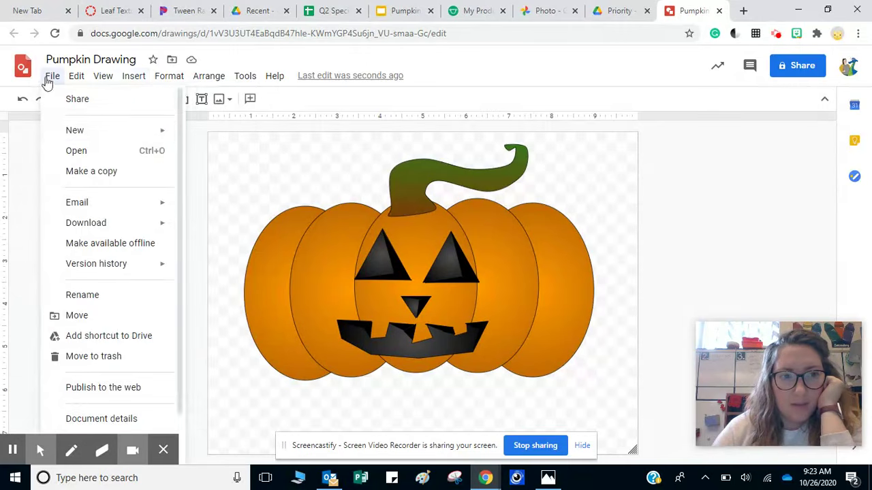
pyautogui.moveTo(54, 230)
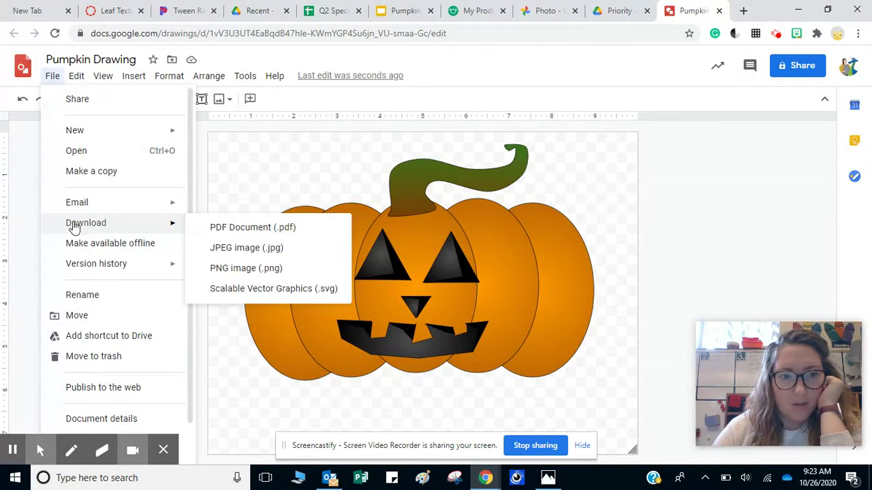